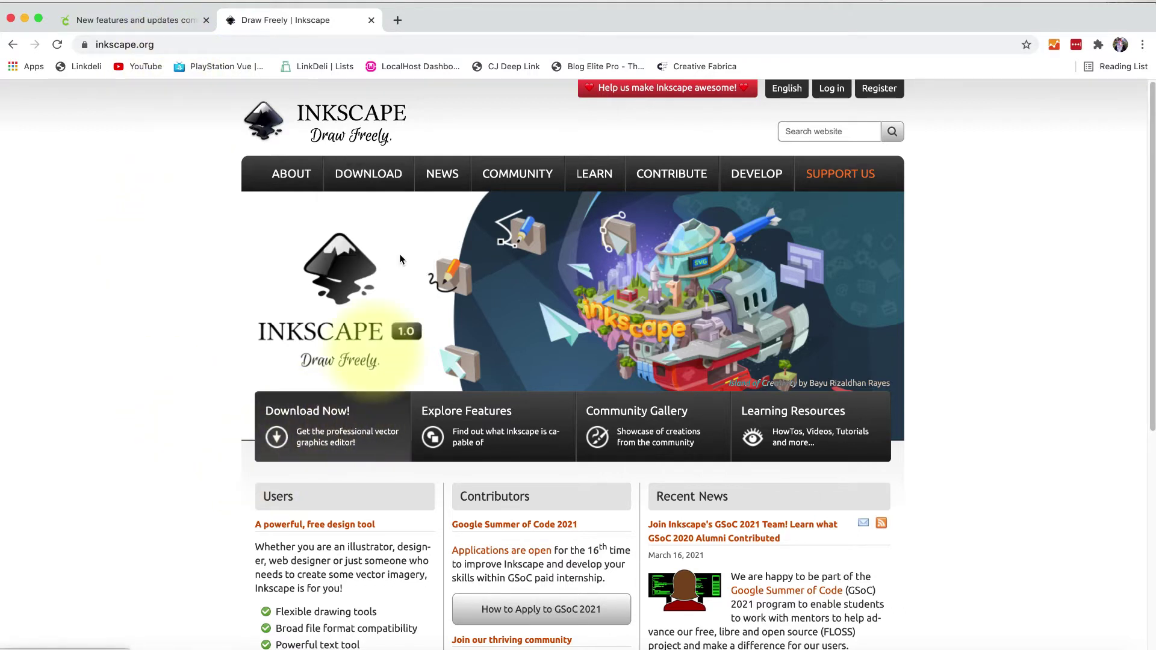
- Show the inkscape.org home page with the DOWNLOAD menu's Current Version entry
{"action": "mouse_move", "coordinate": [364, 178]}
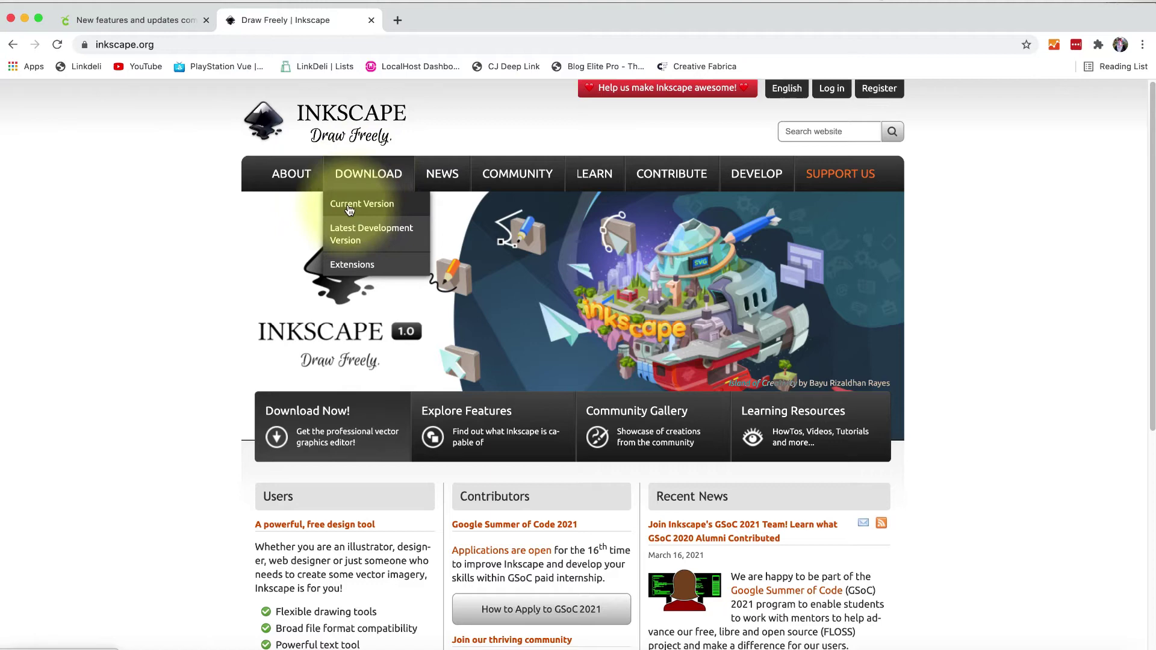
- Start downloading the Inkscape 1.0.2 macOS (10.11-10.15) dmg from the Current Version page
{"action": "left_click", "coordinate": [313, 428]}
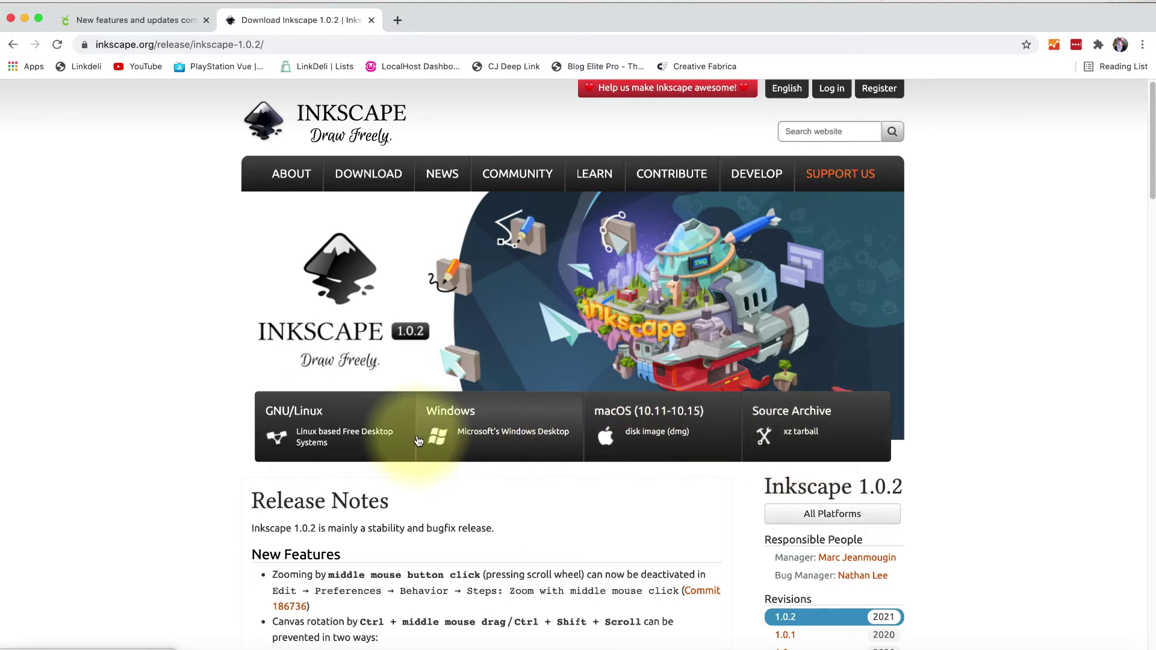
{"action": "left_click", "coordinate": [623, 434]}
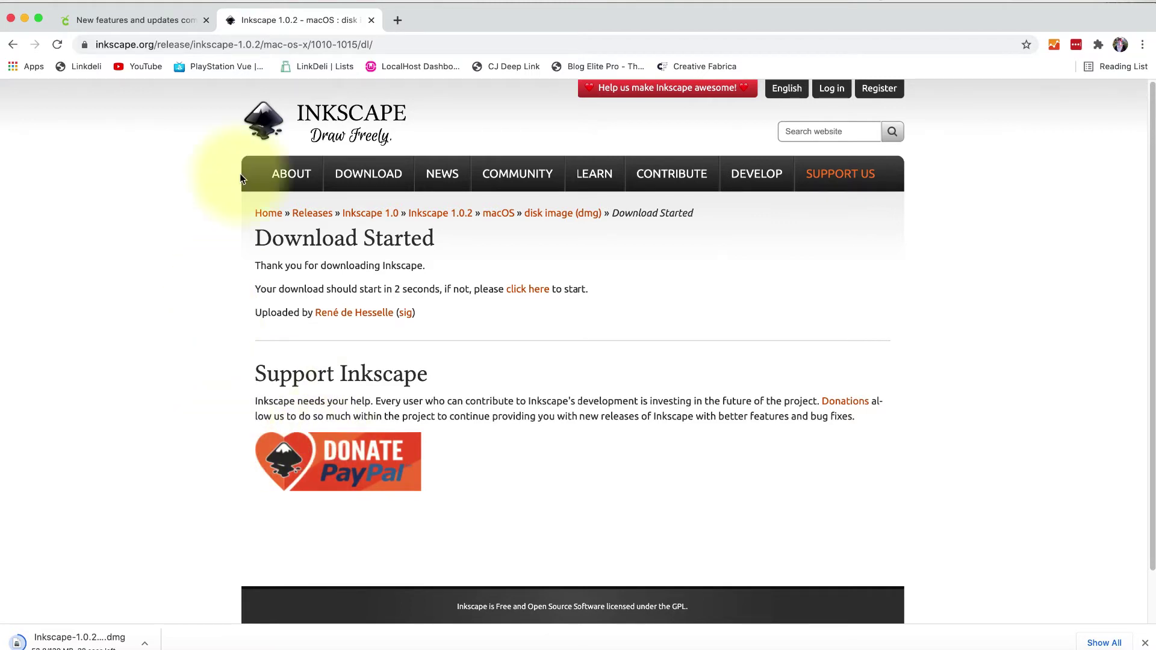
{"action": "mouse_move", "coordinate": [277, 175]}
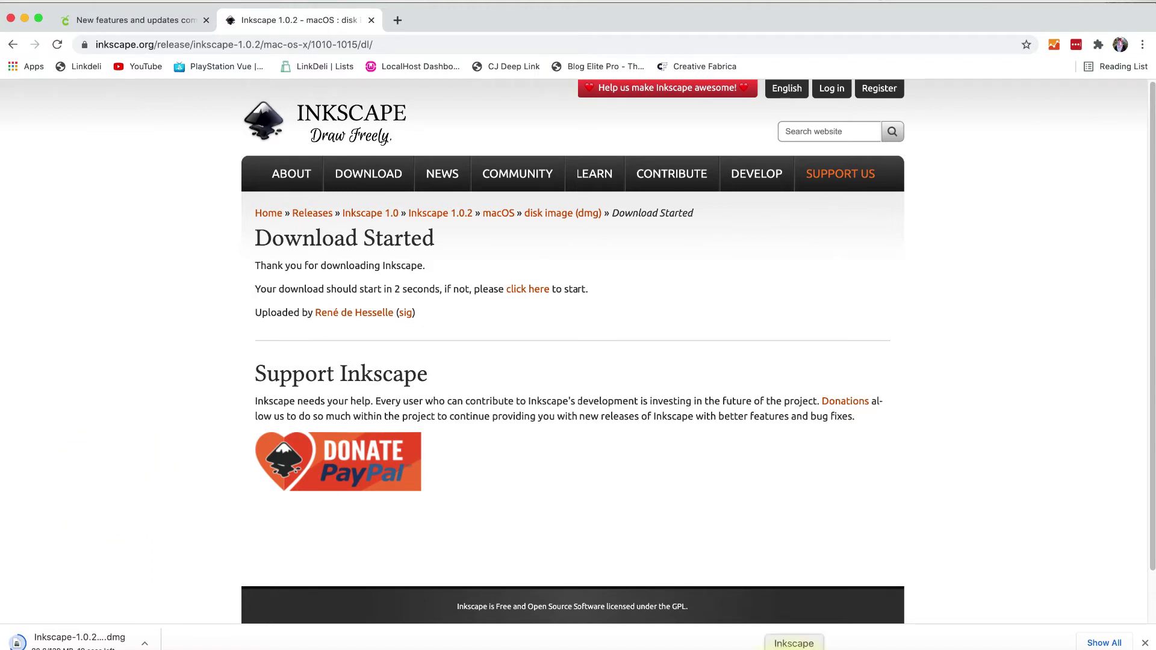
- Switch to the Inkscape window showing multiflowercombo1.svg
{"action": "left_click", "coordinate": [794, 646]}
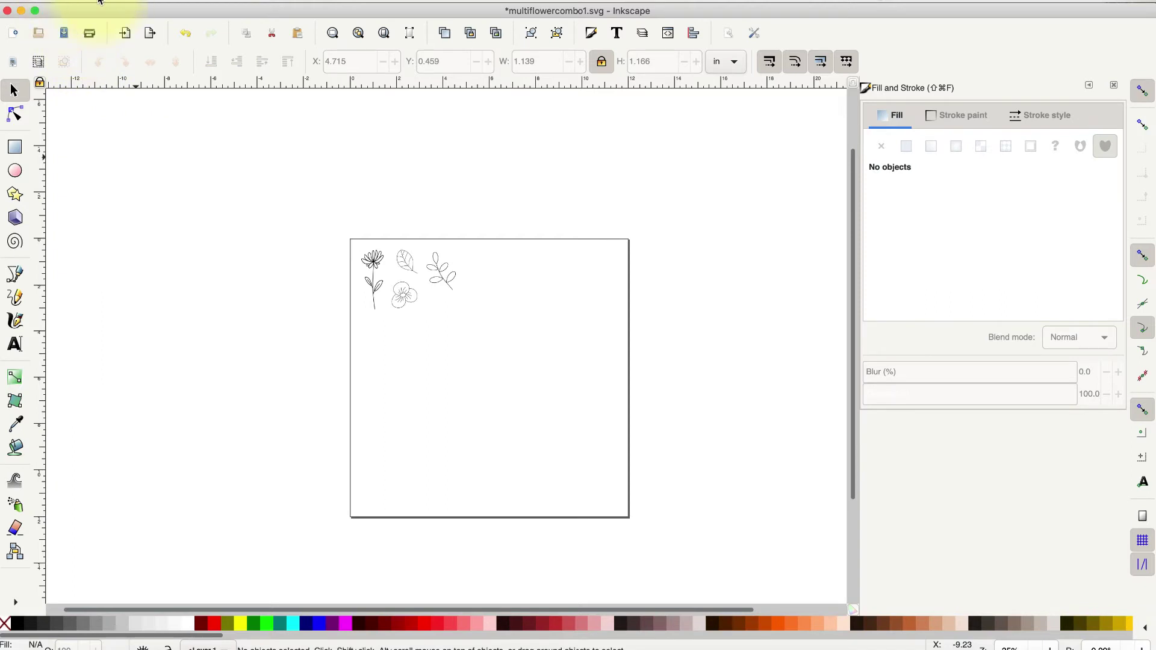
- In Document Properties, confirm both display units and page size units are inches
{"action": "left_click", "coordinate": [99, 2]}
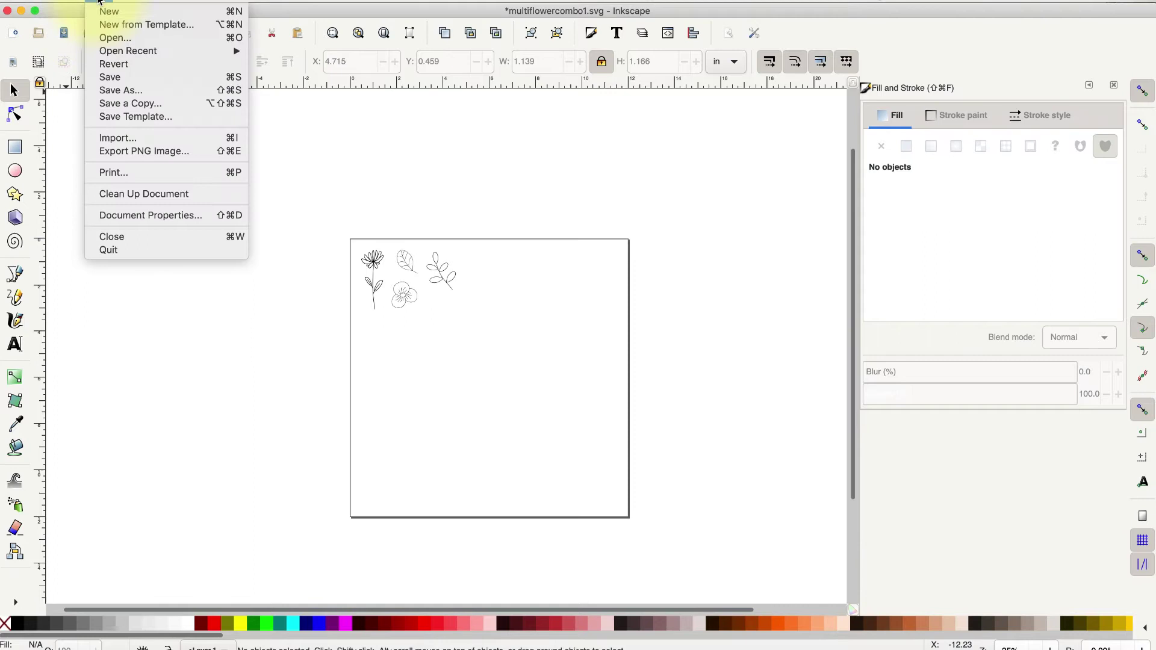
{"action": "left_click", "coordinate": [131, 218]}
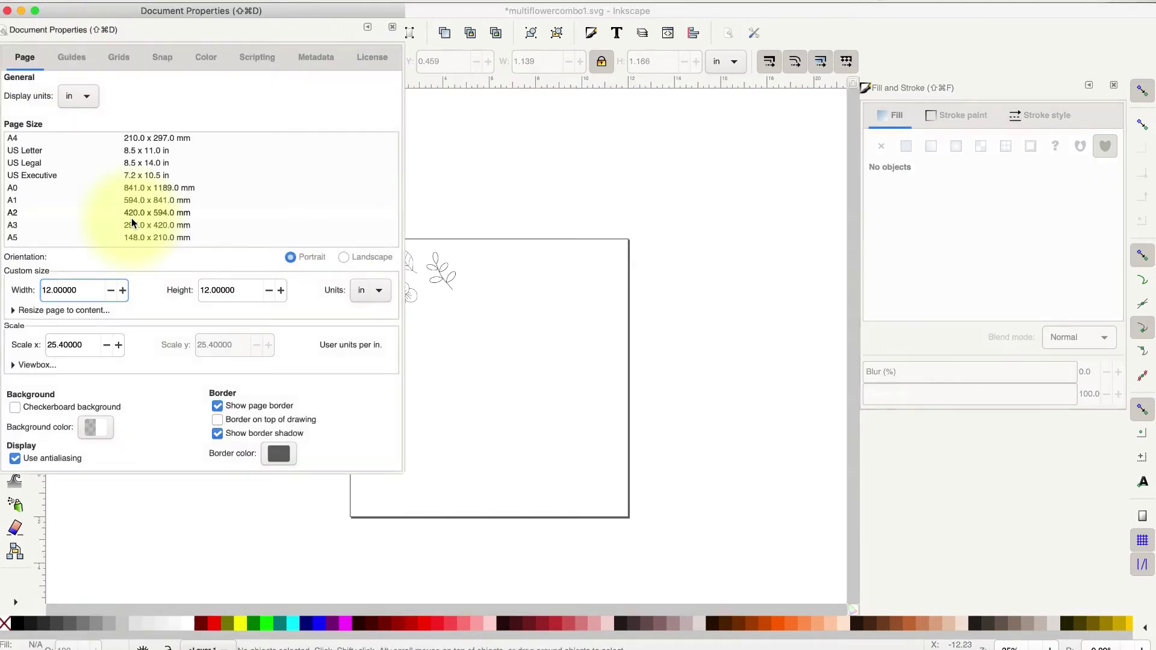
{"action": "left_click", "coordinate": [28, 65]}
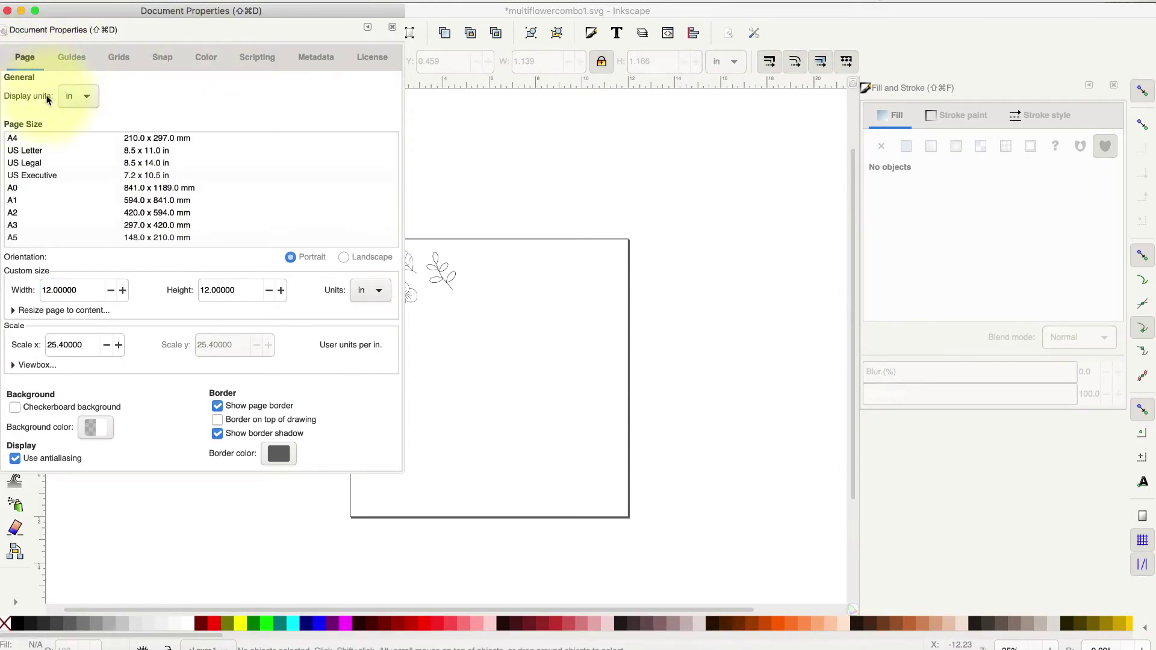
{"action": "left_click", "coordinate": [87, 98]}
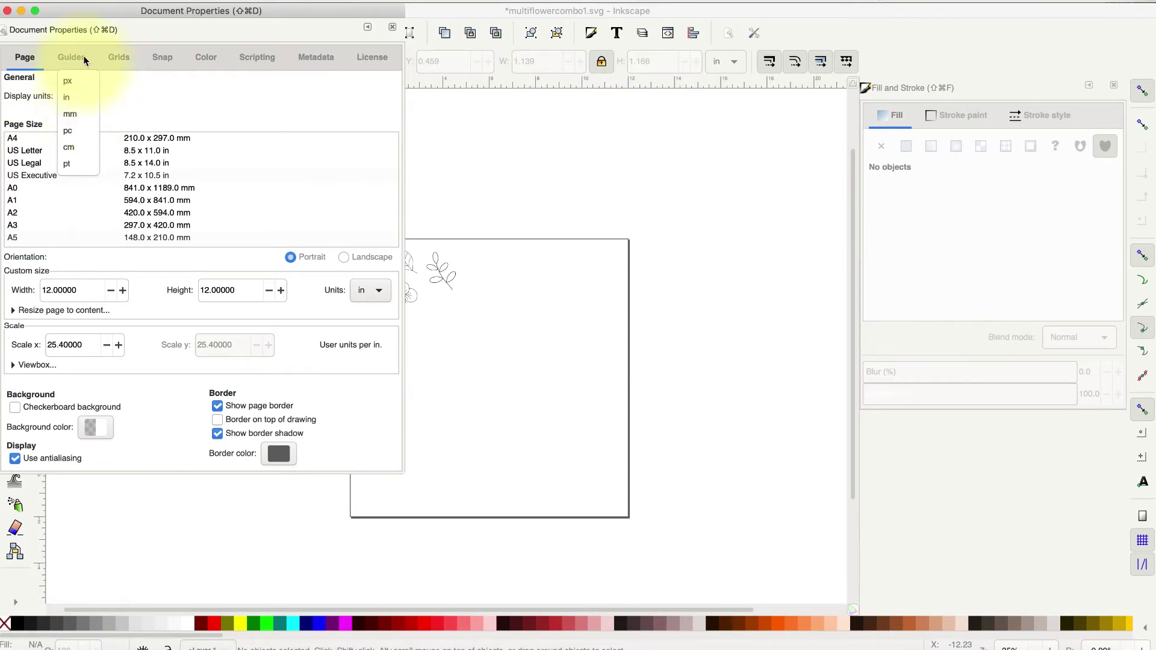
{"action": "left_click", "coordinate": [70, 97]}
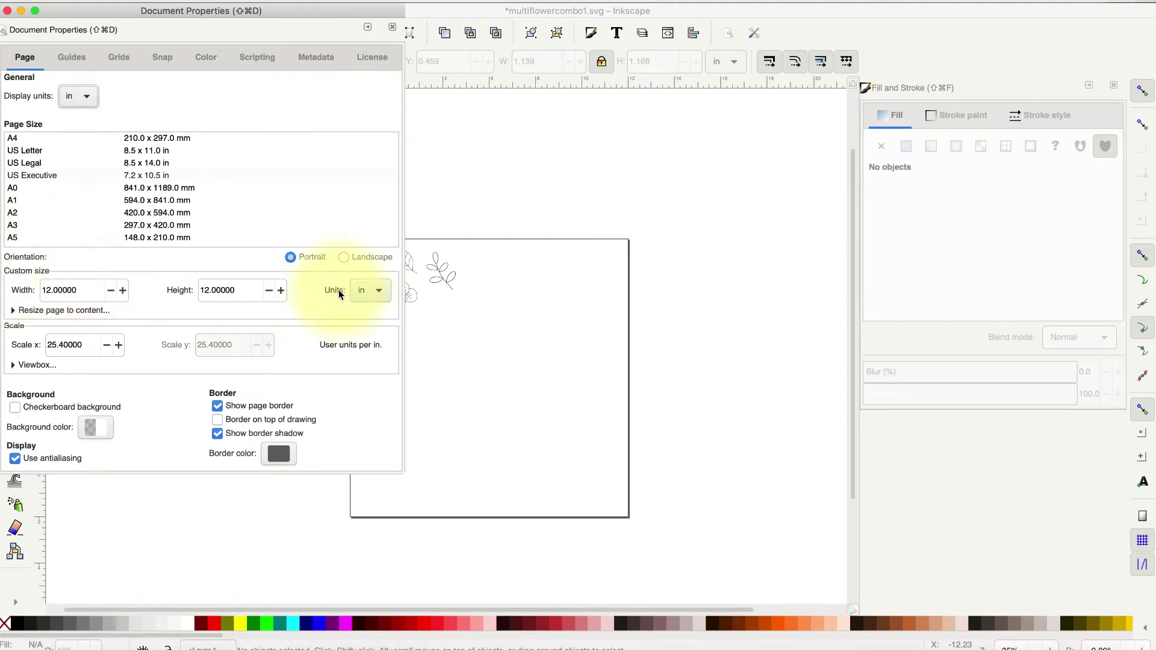
{"action": "left_click", "coordinate": [381, 293]}
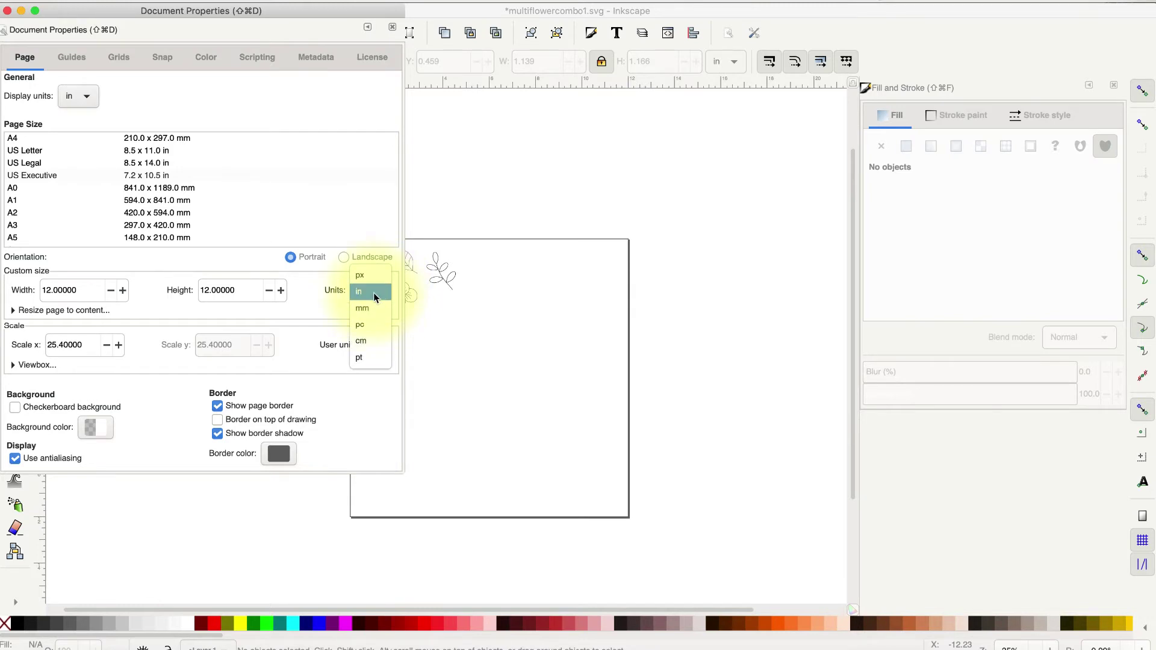
{"action": "left_click", "coordinate": [373, 292]}
- Verify the page width and height are both 12 inches, then close Document Properties
{"action": "left_click", "coordinate": [241, 289]}
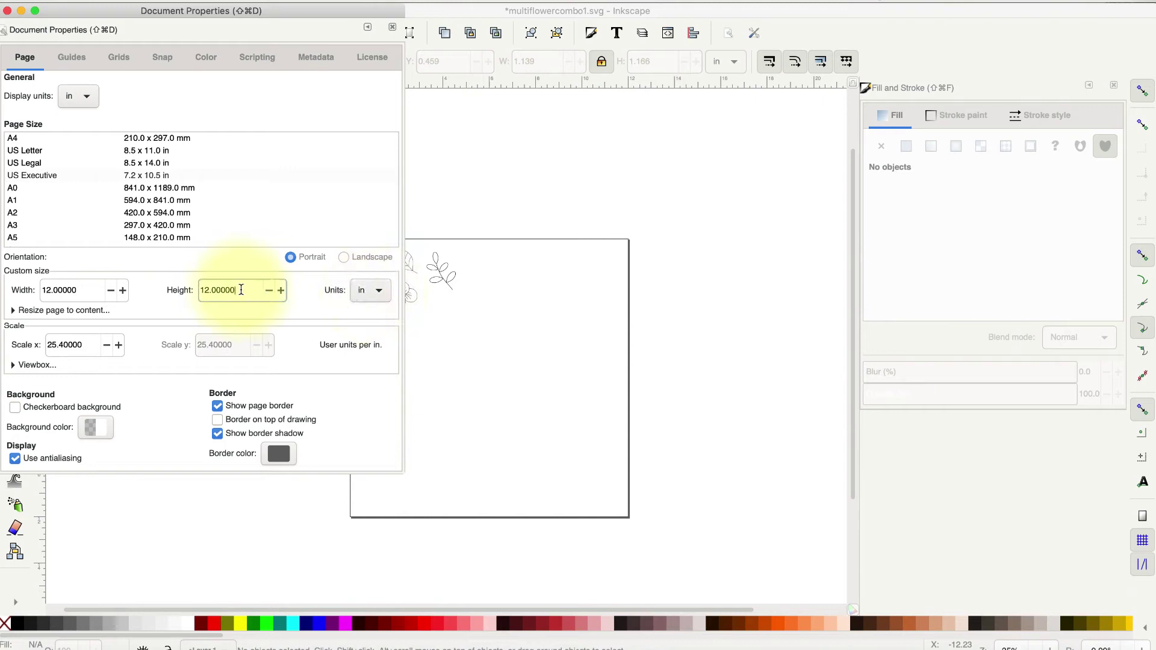
{"action": "left_click_drag", "start_coordinate": [240, 289], "coordinate": [182, 292]}
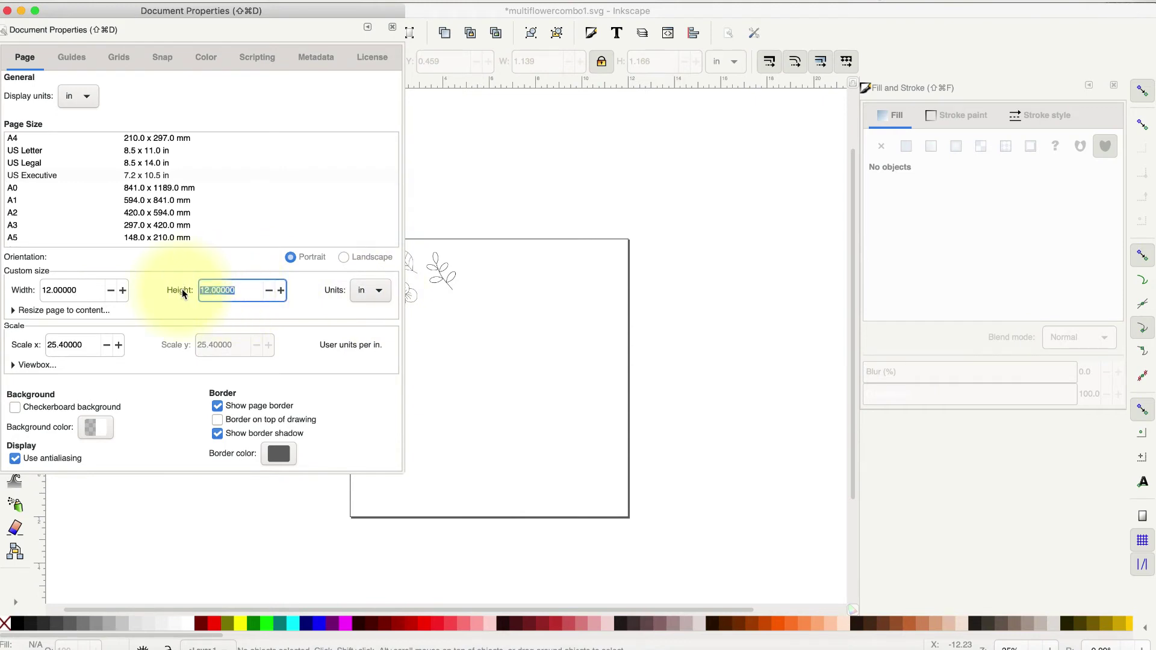
{"action": "left_click_drag", "start_coordinate": [79, 290], "coordinate": [45, 291]}
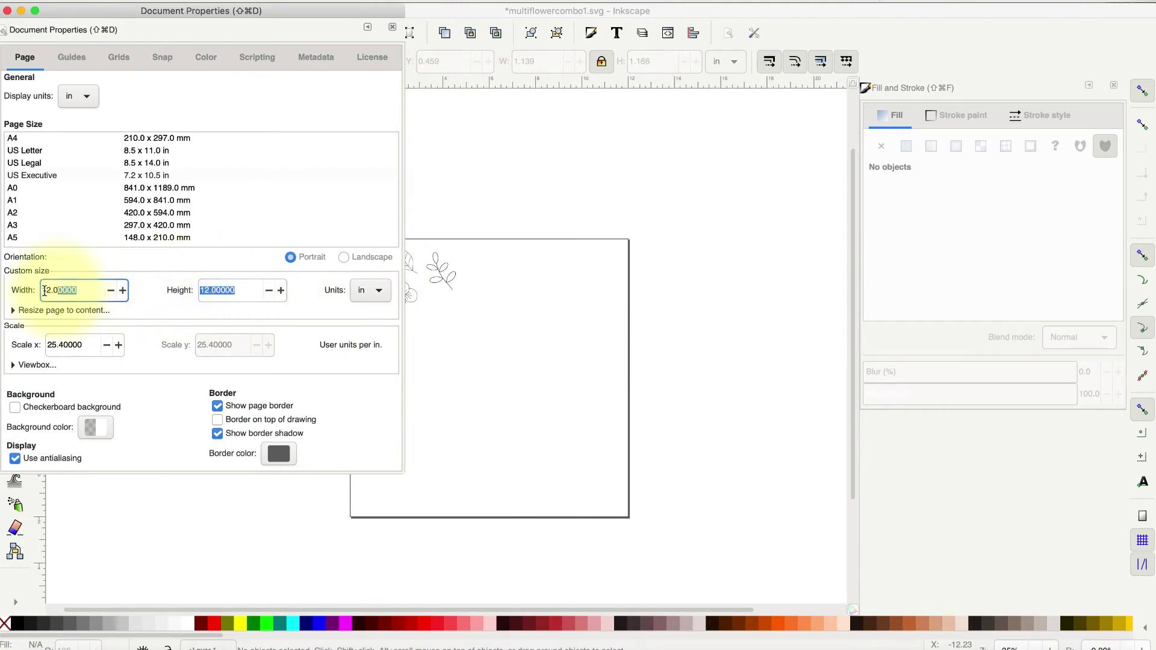
{"action": "left_click", "coordinate": [85, 291]}
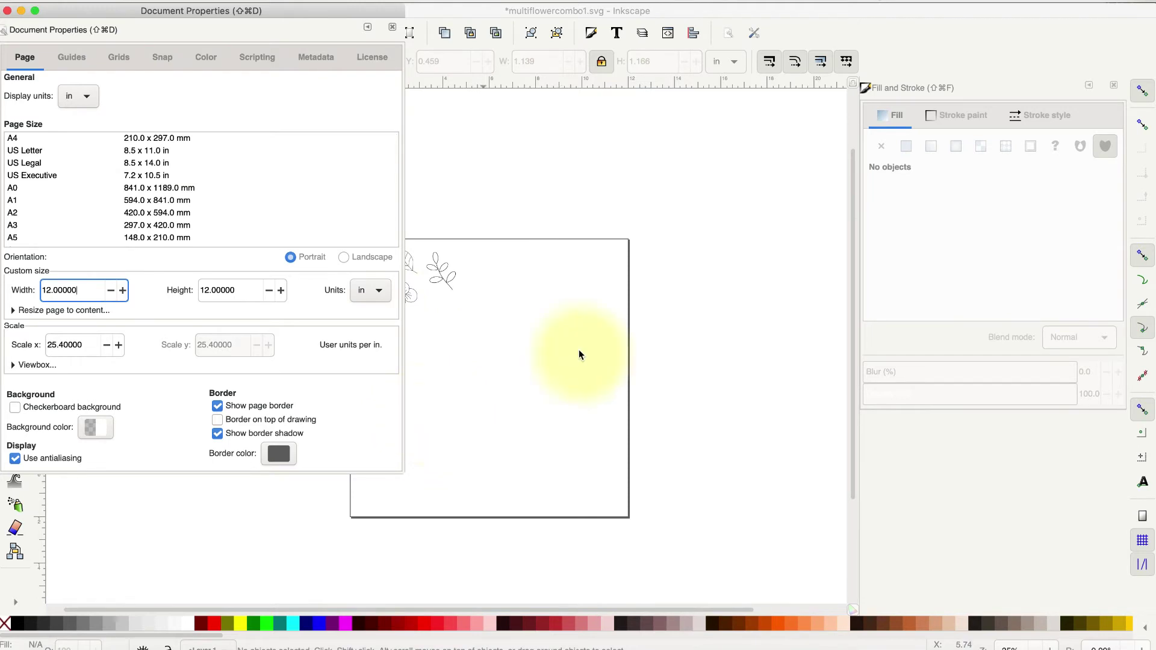
{"action": "left_click", "coordinate": [8, 11]}
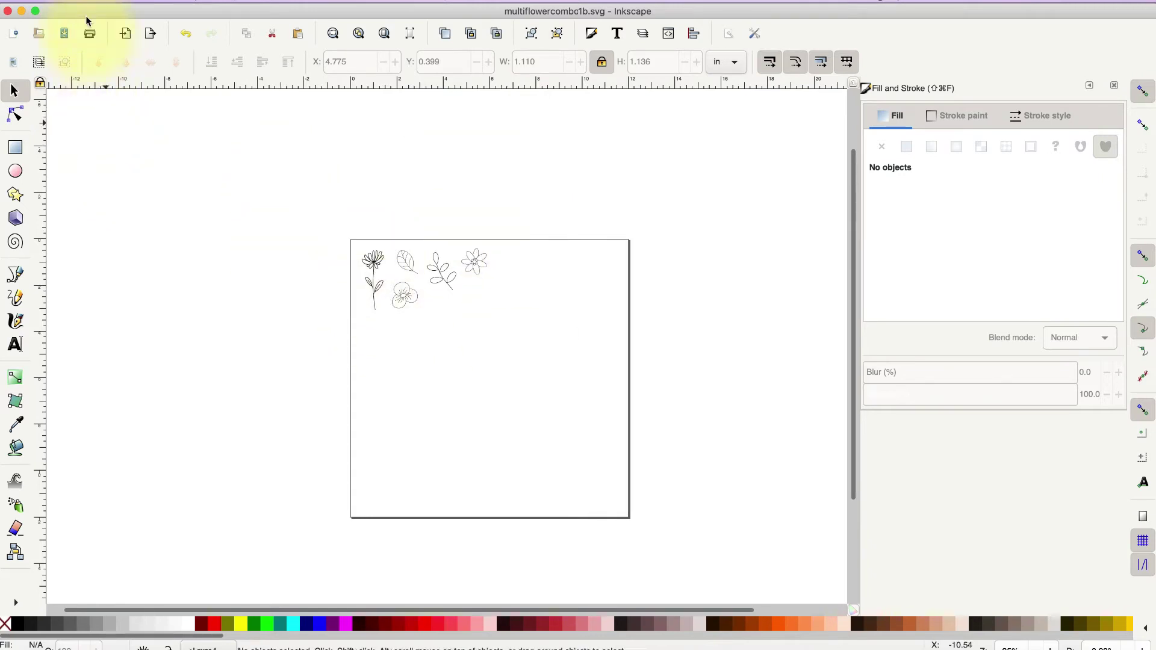
- Save the page as template '12 x 12 Mat' with Set as default template ticked
{"action": "left_click", "coordinate": [103, 2]}
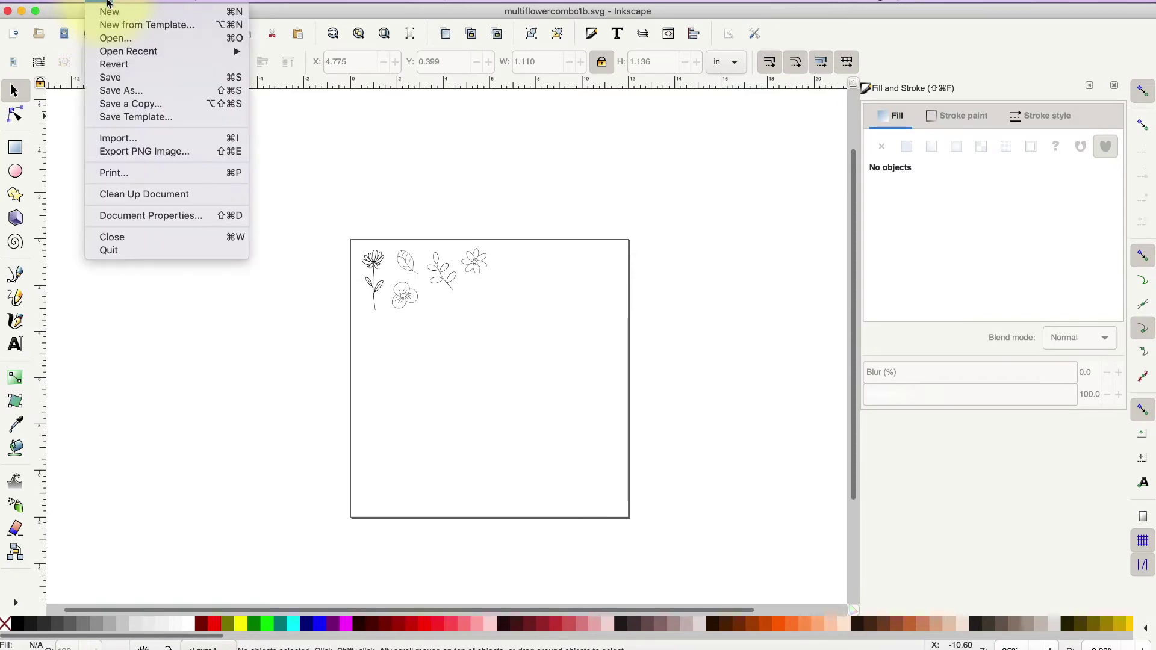
{"action": "left_click", "coordinate": [122, 119]}
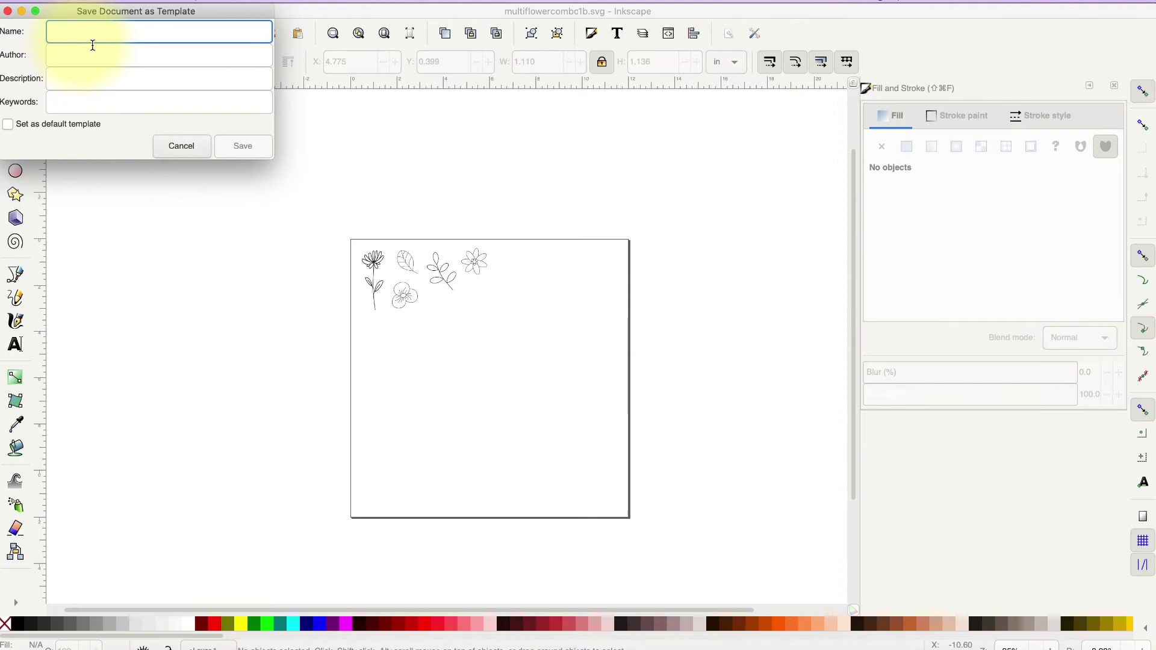
{"action": "type", "text": "12 x 12"}
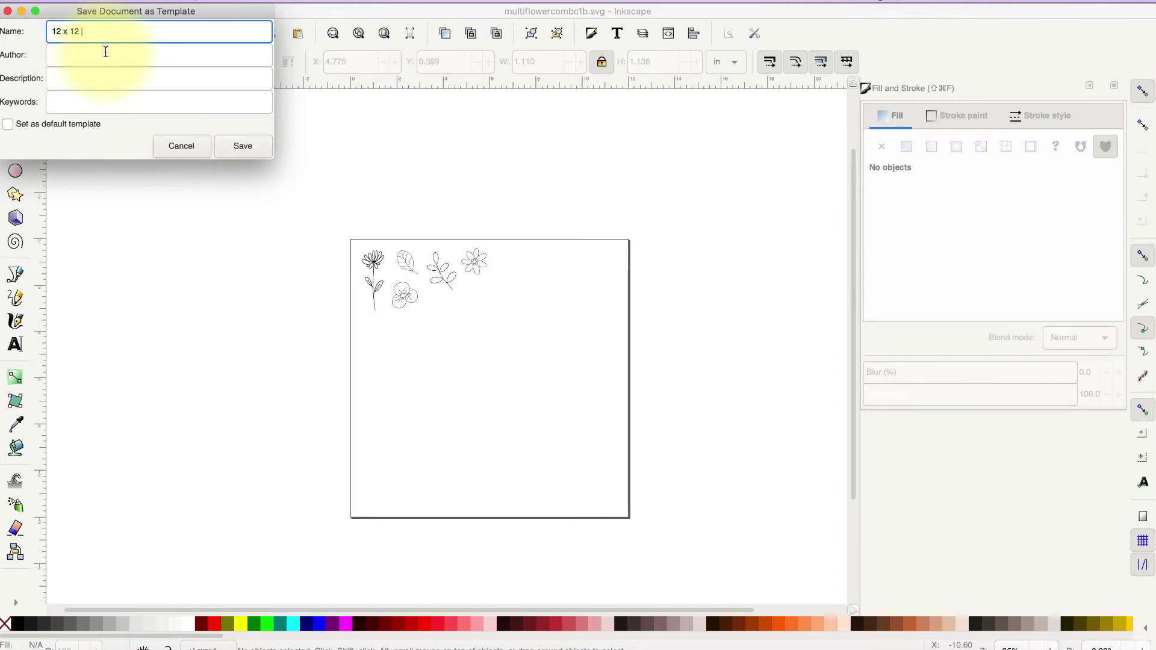
{"action": "type", "text": " Mat"}
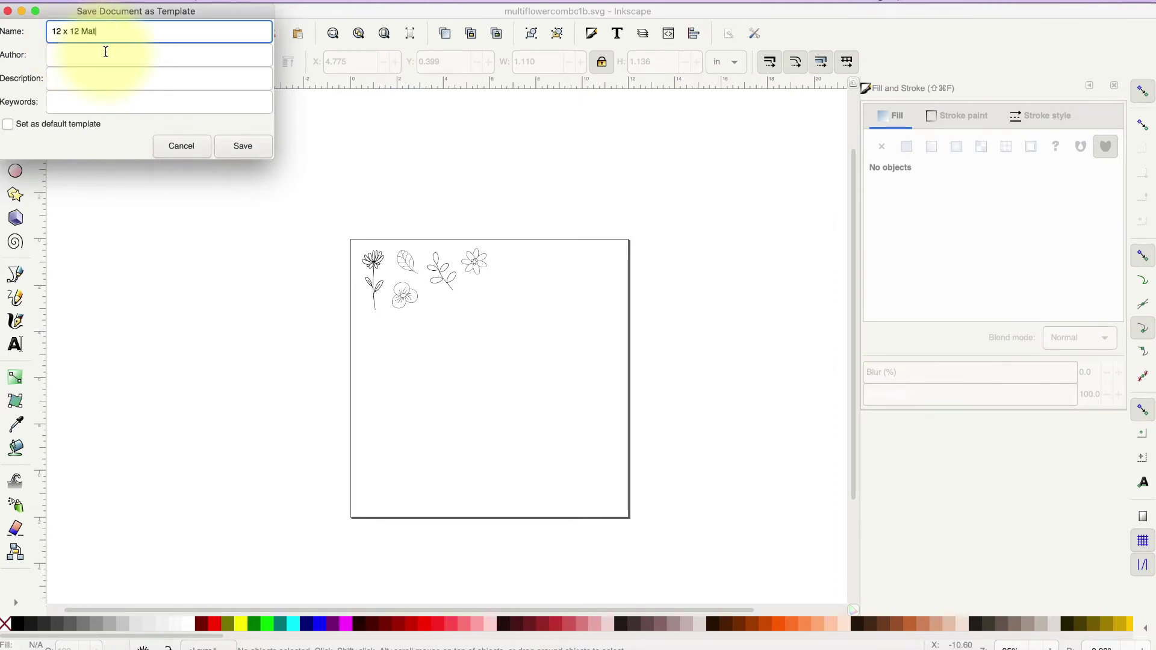
{"action": "left_click", "coordinate": [8, 126]}
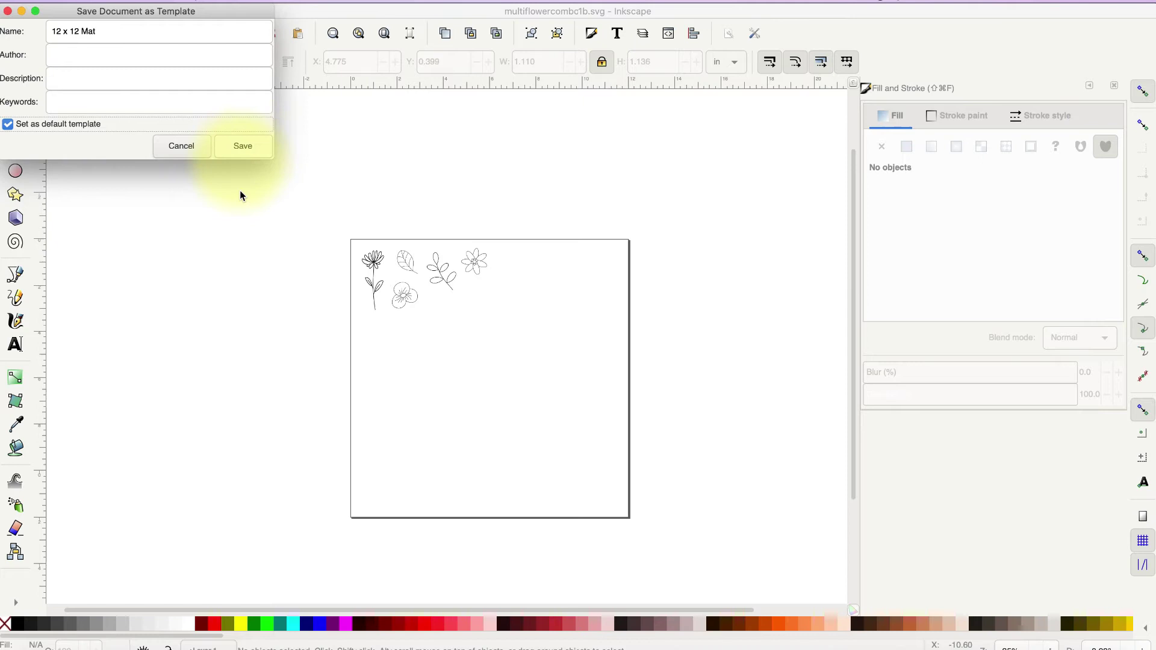
{"action": "left_click", "coordinate": [172, 150]}
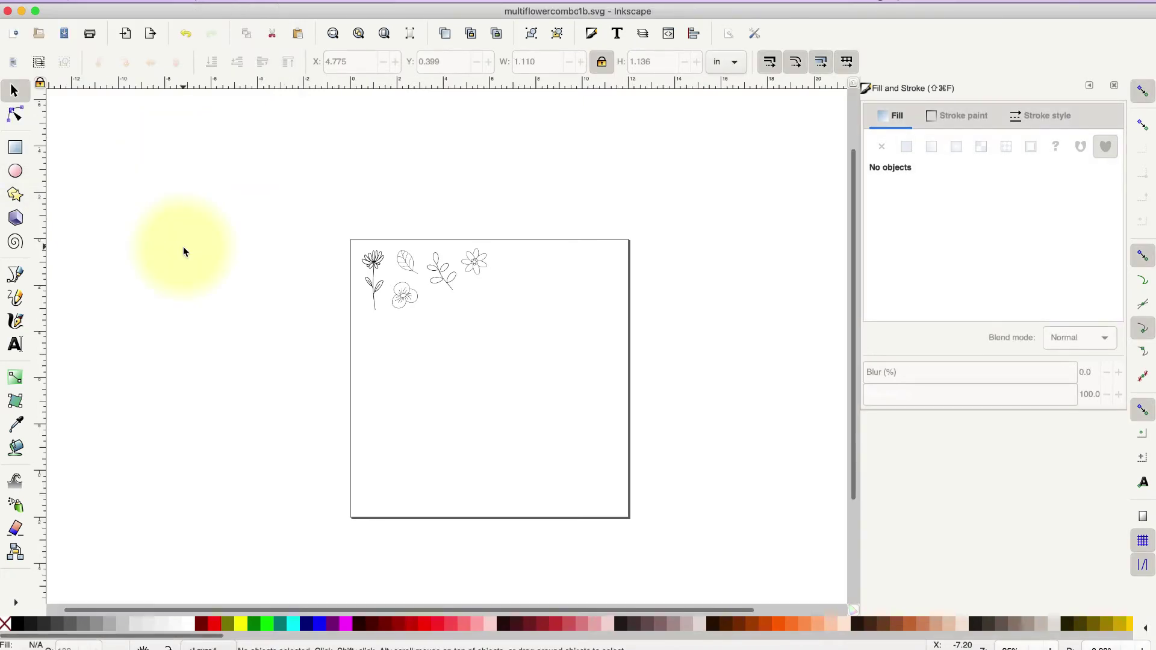
- Go back to the four-flower multiflowercombo1.svg drawing
{"action": "key", "text": "super+z"}
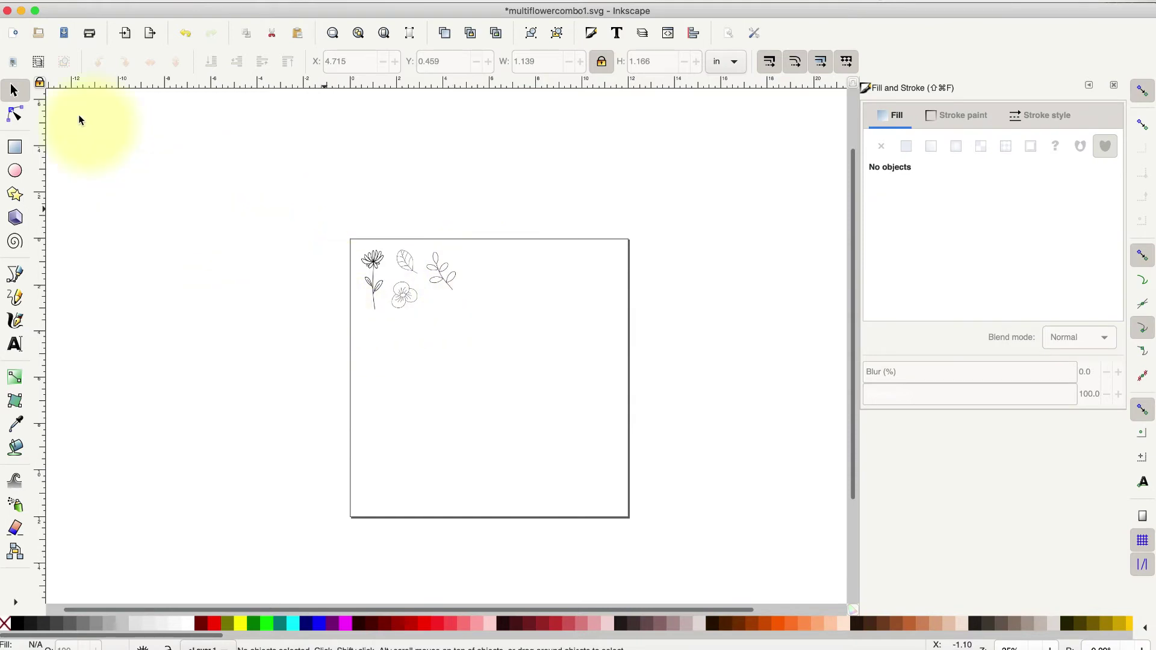
- Import flower-11.svg into the drawing as editable SVG objects
{"action": "left_click", "coordinate": [101, 2]}
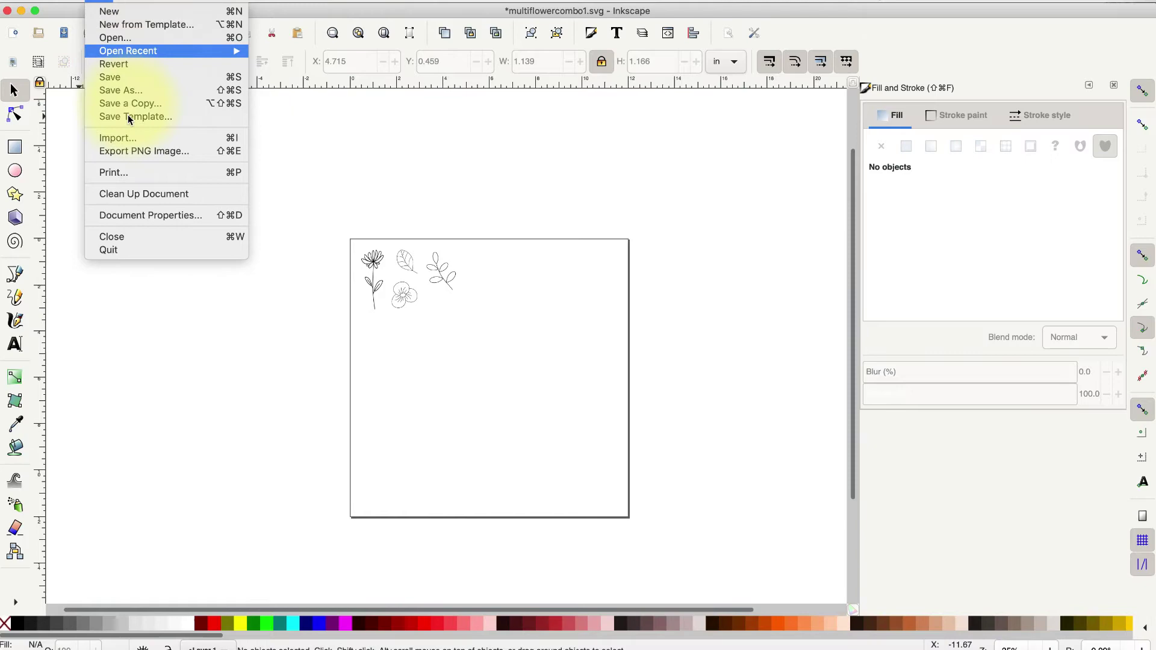
{"action": "left_click", "coordinate": [124, 139]}
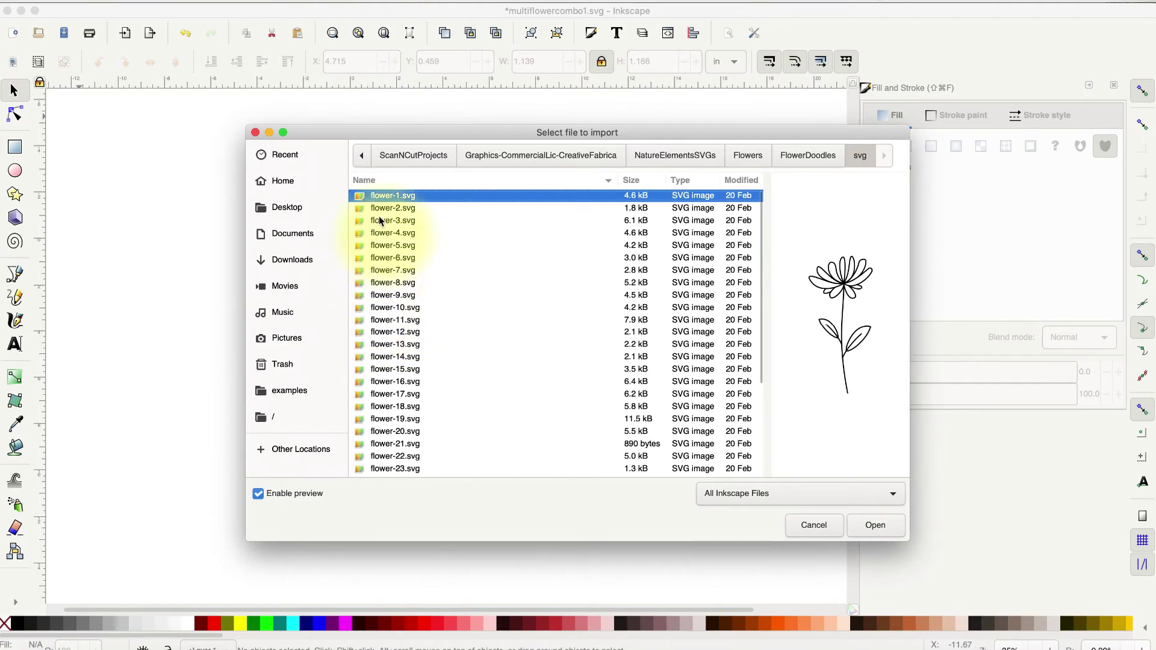
{"action": "left_click", "coordinate": [391, 320]}
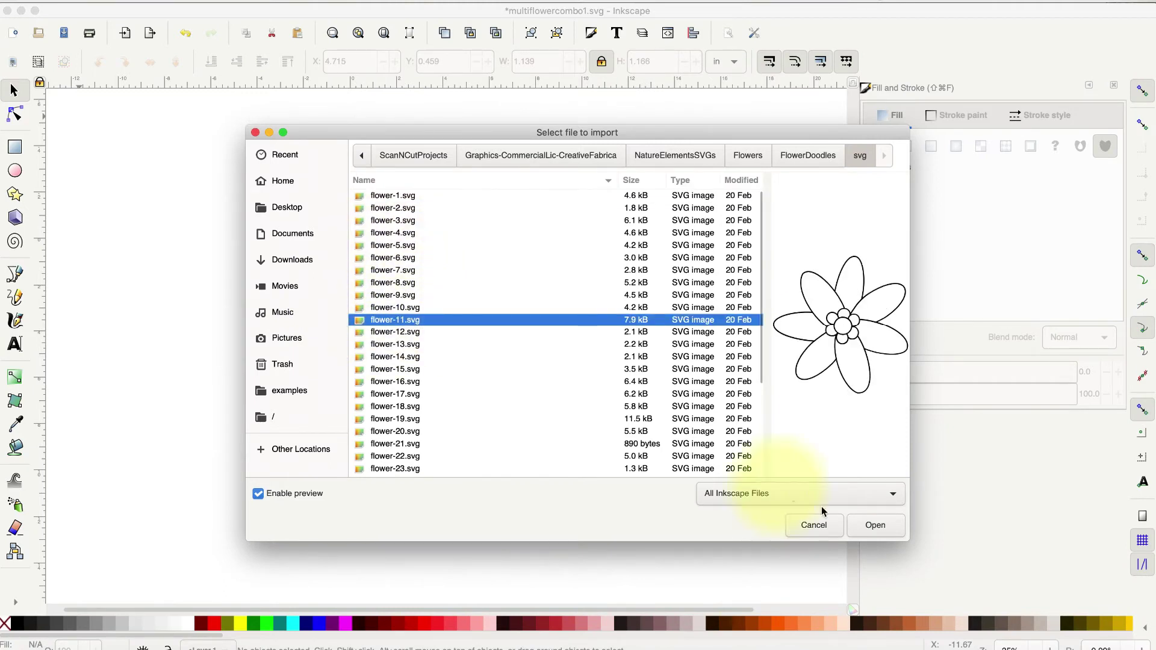
{"action": "left_click", "coordinate": [867, 525]}
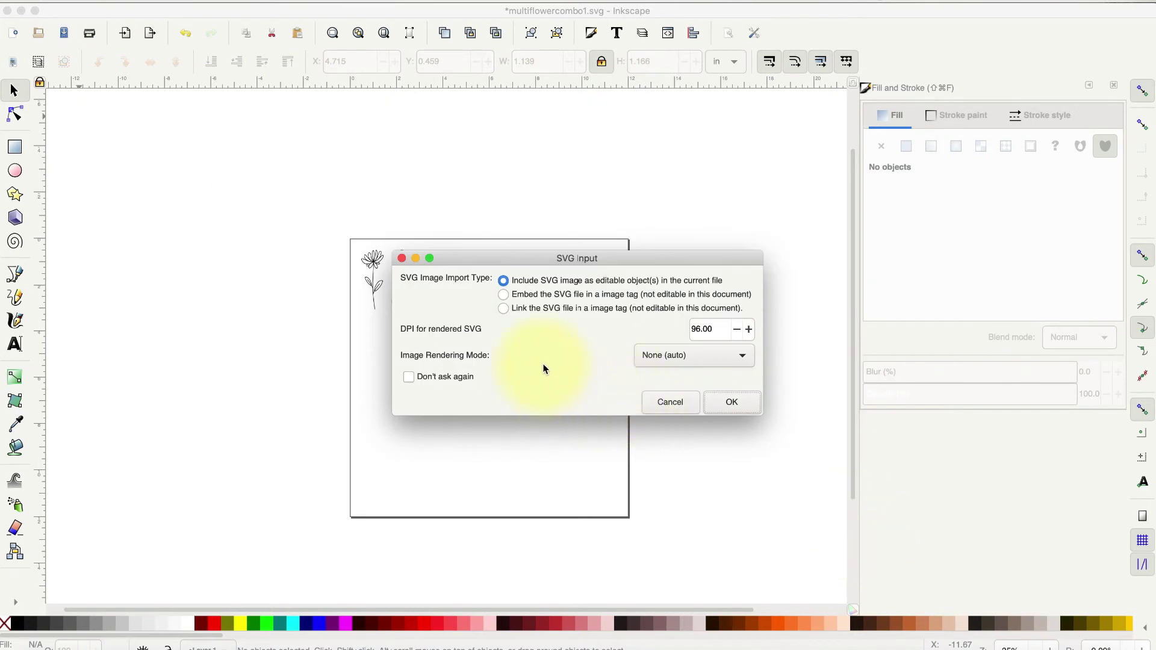
{"action": "left_click", "coordinate": [435, 248]}
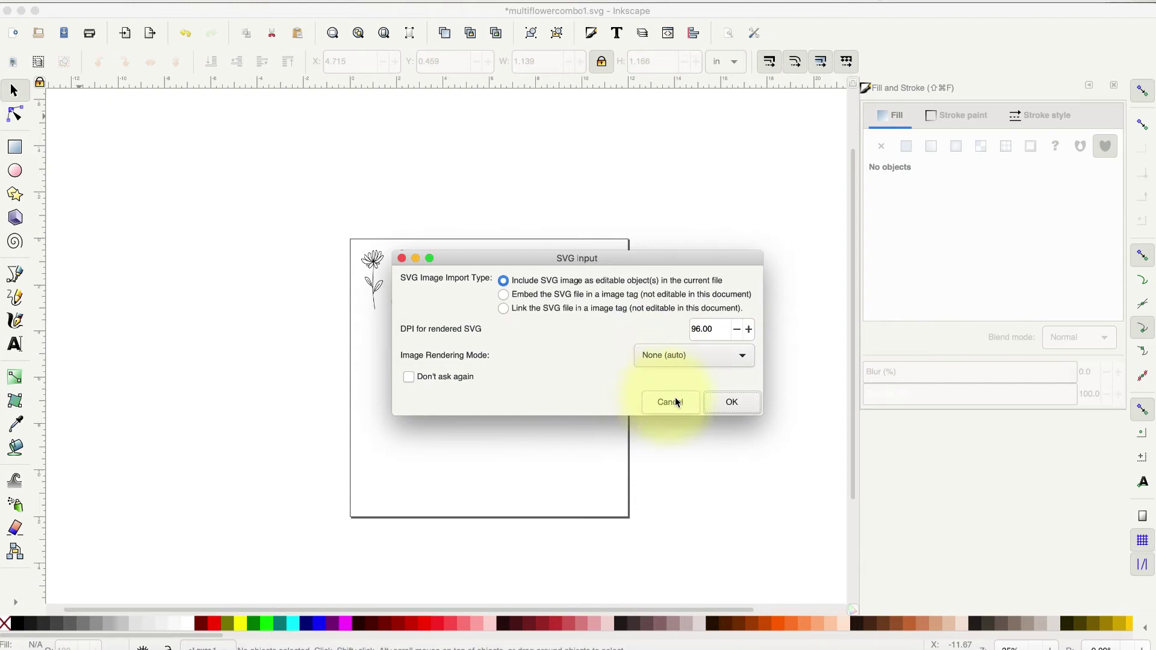
{"action": "left_click", "coordinate": [730, 403]}
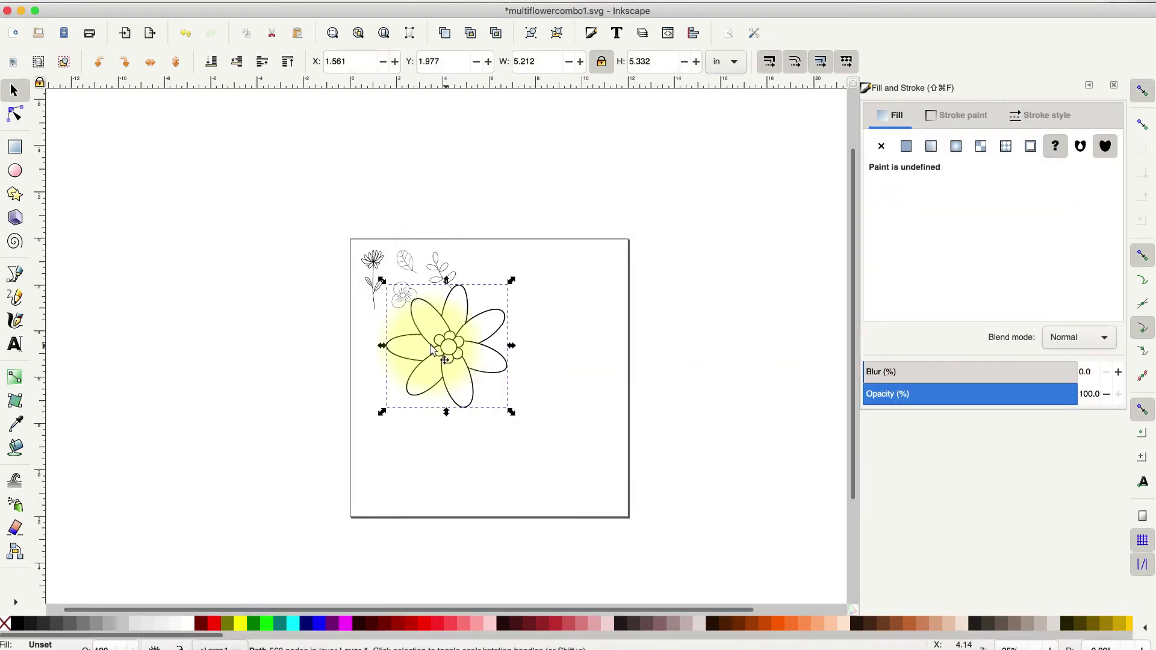
- Move flower-11 toward the top row and scale it proportionally to 1.110 × 1.136 in
{"action": "left_click_drag", "start_coordinate": [433, 349], "coordinate": [533, 317]}
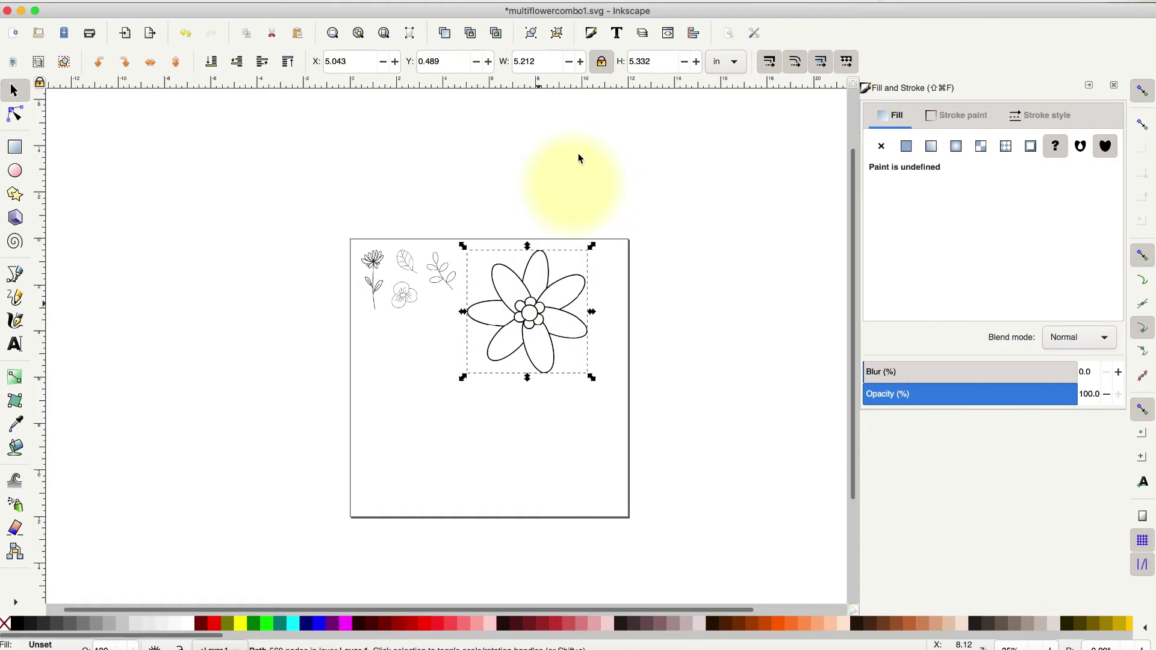
{"action": "left_click", "coordinate": [601, 62]}
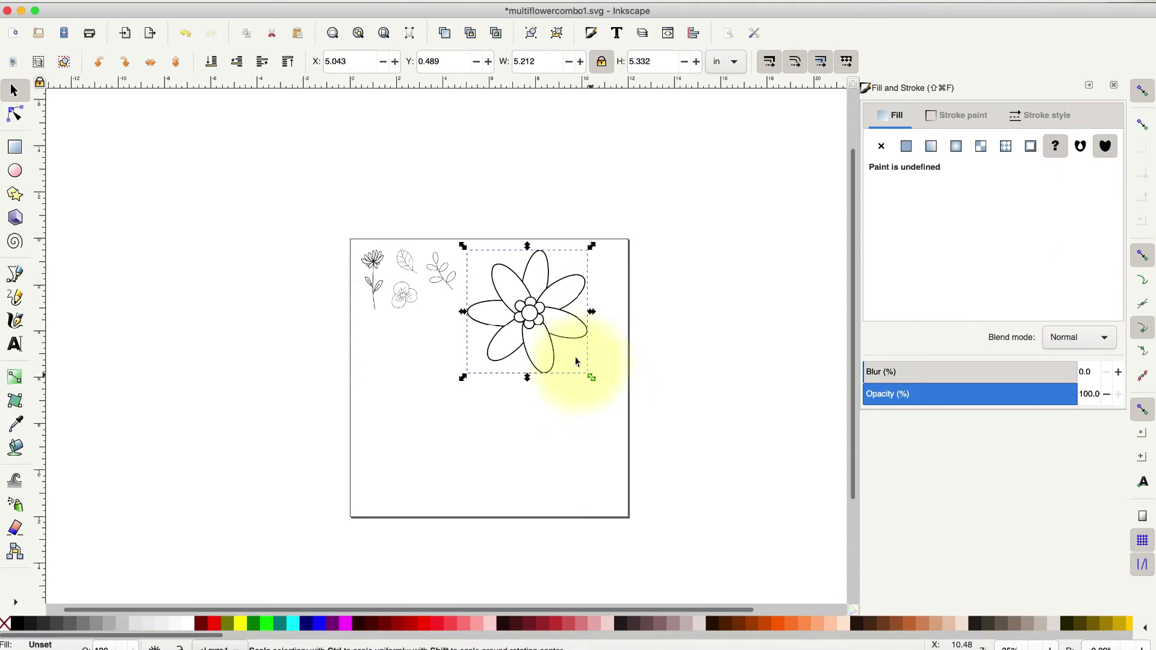
{"action": "left_click_drag", "start_coordinate": [577, 361], "coordinate": [500, 282]}
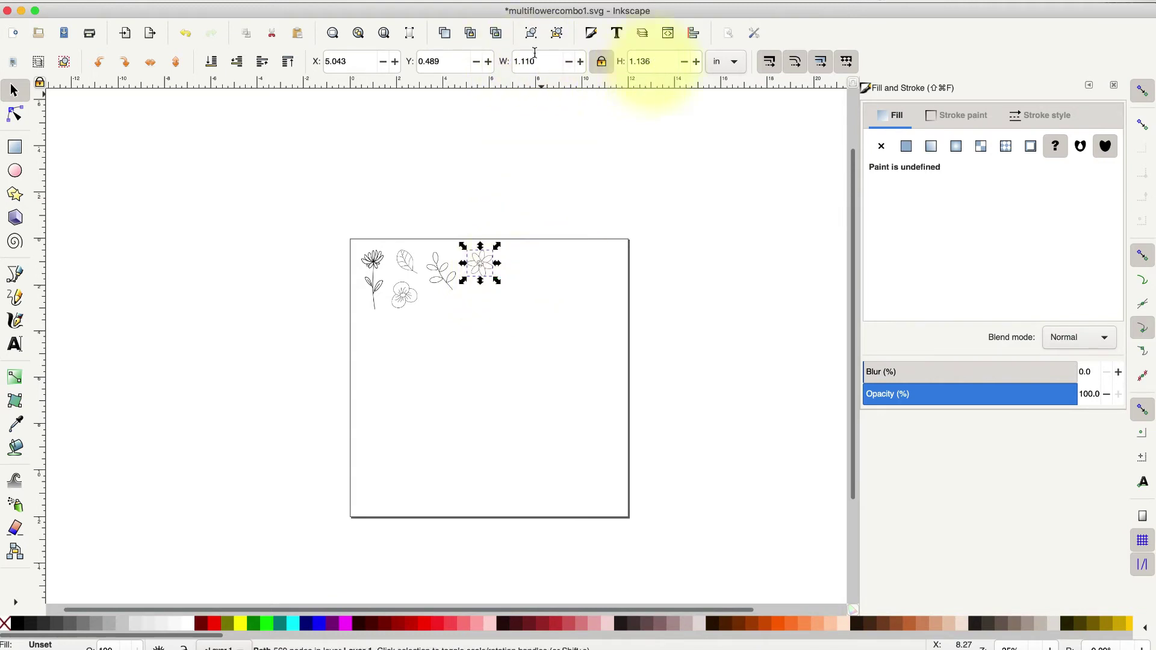
{"action": "left_click", "coordinate": [602, 63]}
{"action": "left_click", "coordinate": [603, 63]}
{"action": "left_click", "coordinate": [468, 318]}
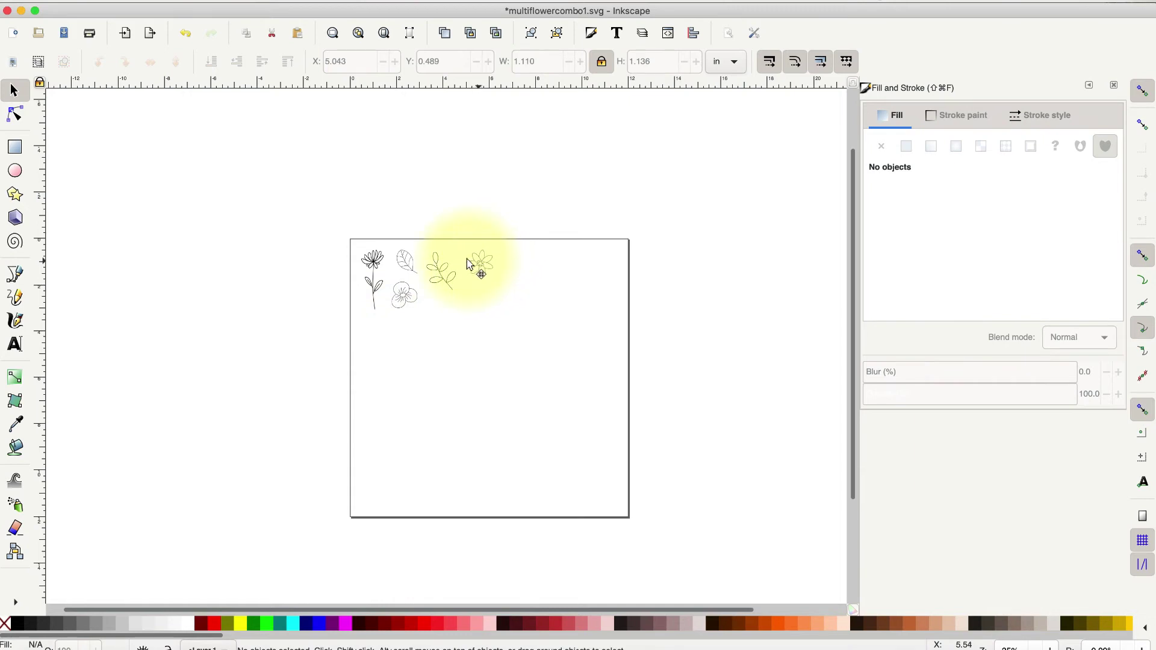
- Shift flower-11 left beside the leaf sprig to X 4.775, Y 0.399 in
{"action": "left_click_drag", "start_coordinate": [472, 263], "coordinate": [474, 269]}
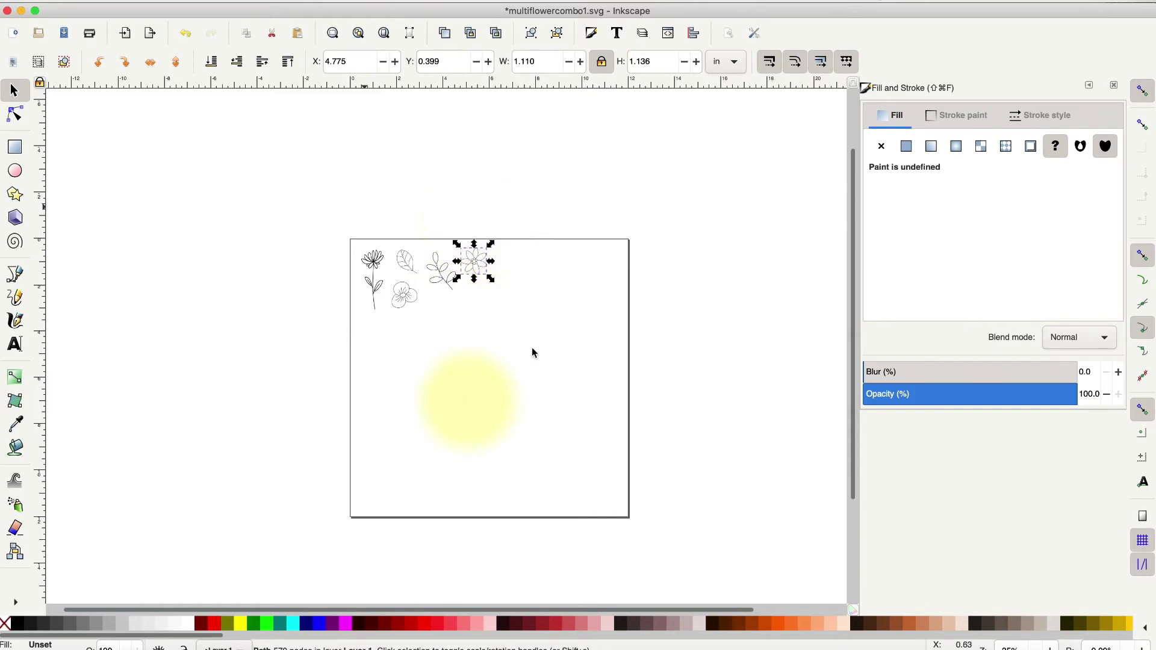
{"action": "left_click", "coordinate": [461, 298]}
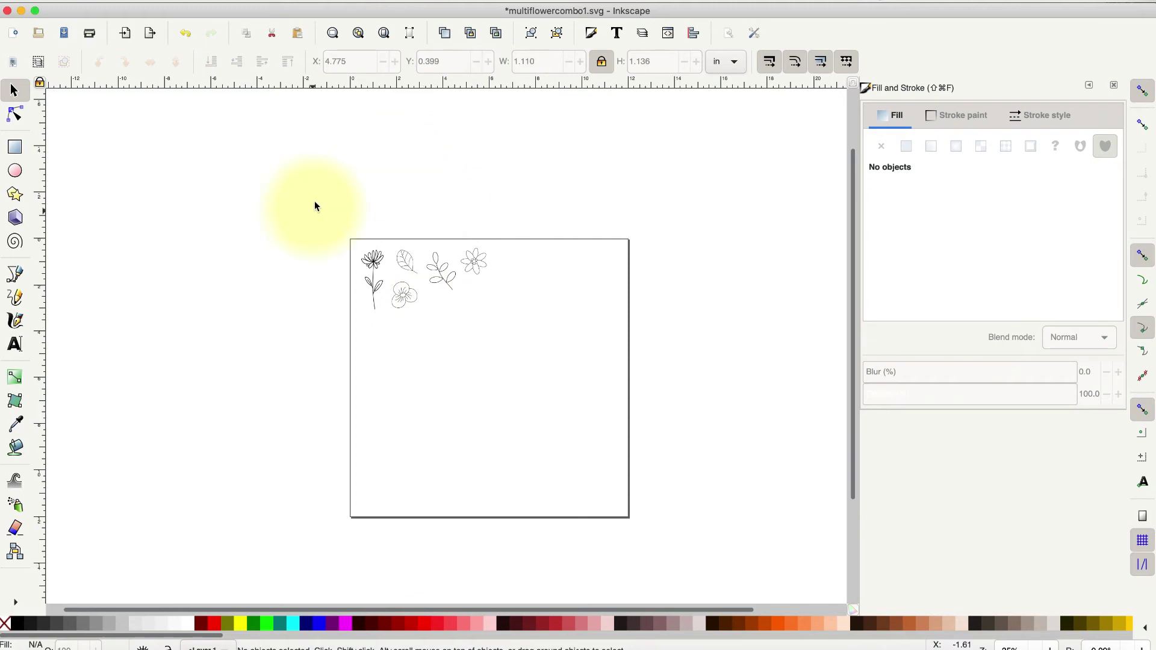
- Save As multiflowercombo1b.svg by adding 'b' to the existing file name
{"action": "left_click", "coordinate": [100, 2]}
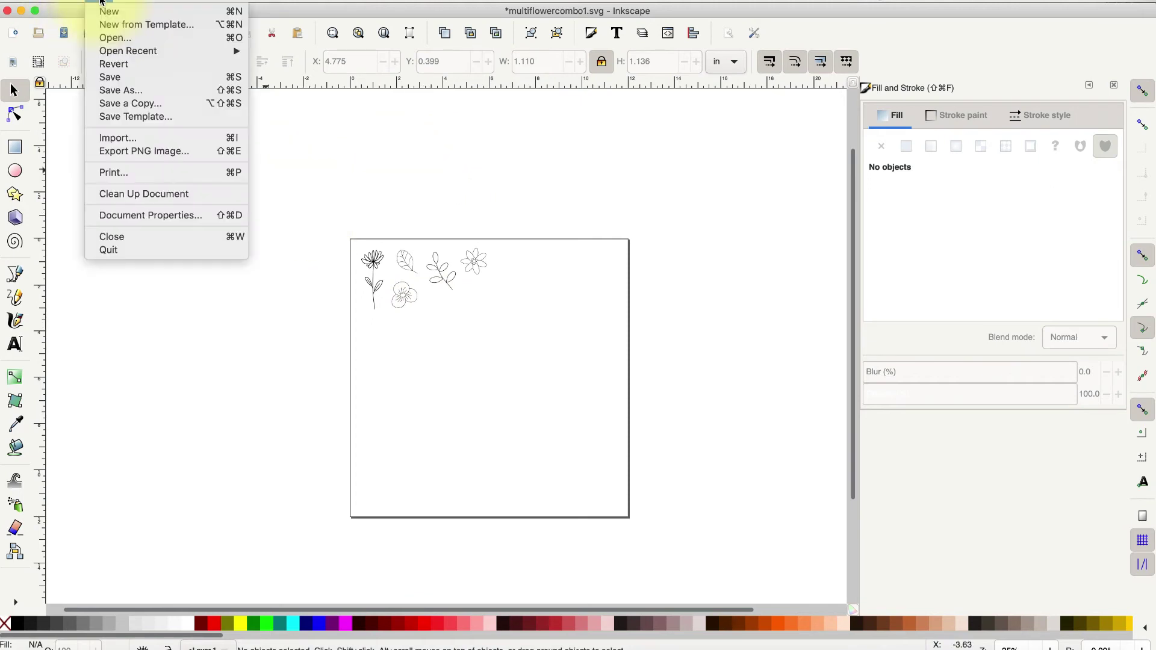
{"action": "left_click", "coordinate": [110, 91]}
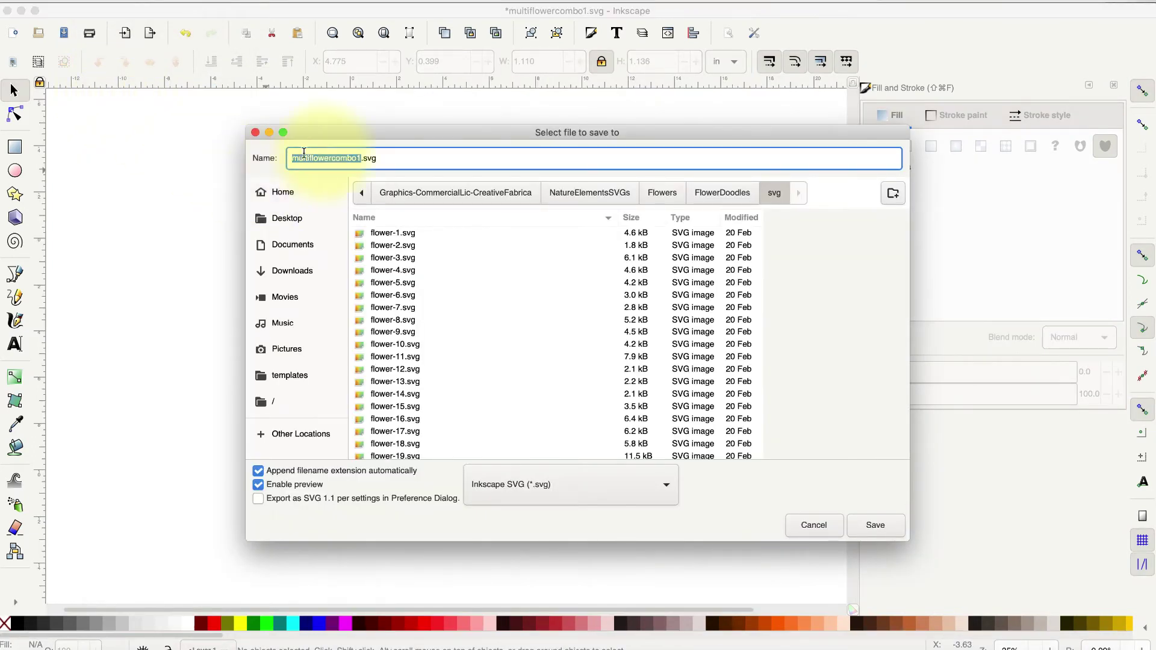
{"action": "left_click", "coordinate": [362, 160]}
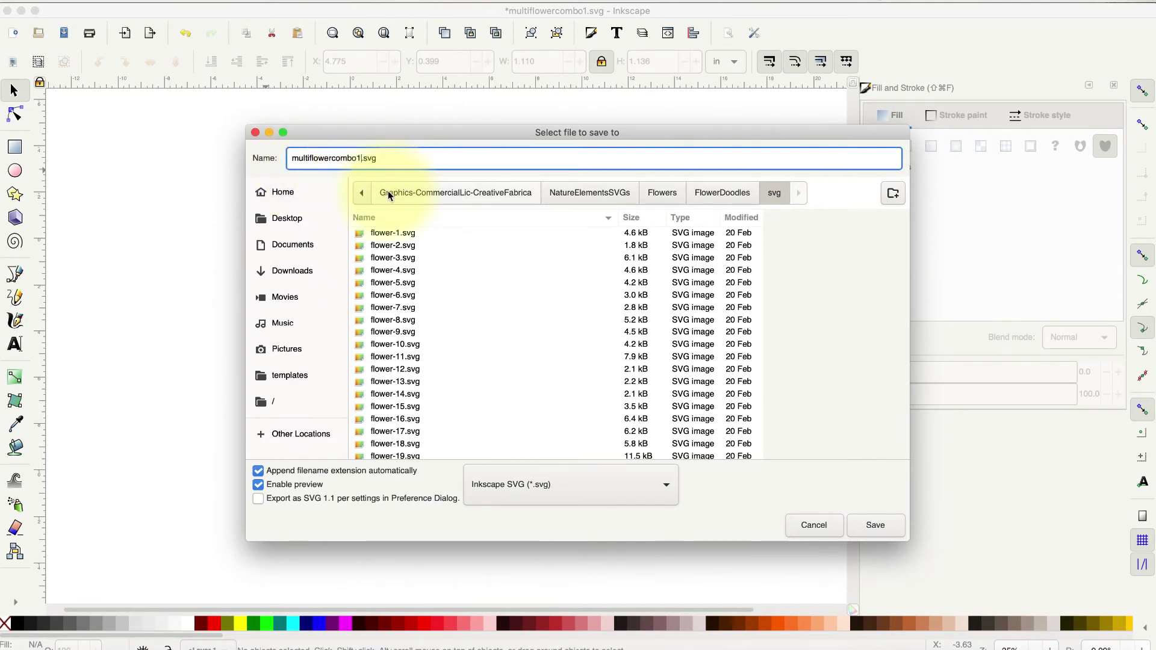
{"action": "type", "text": "b"}
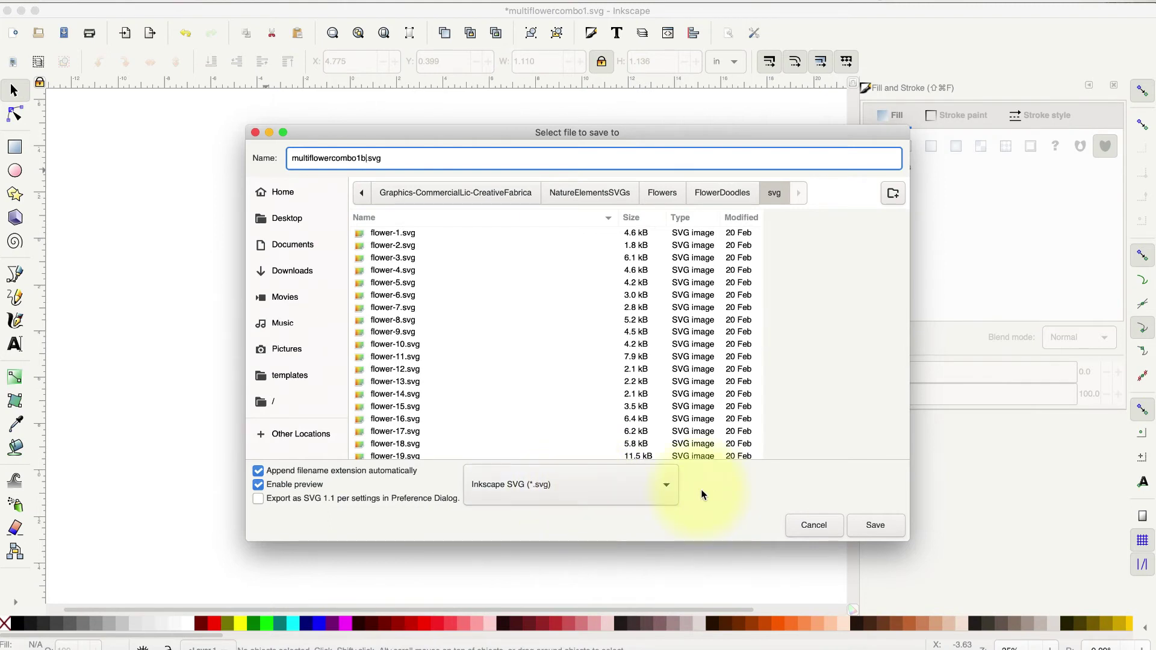
{"action": "left_click", "coordinate": [872, 528]}
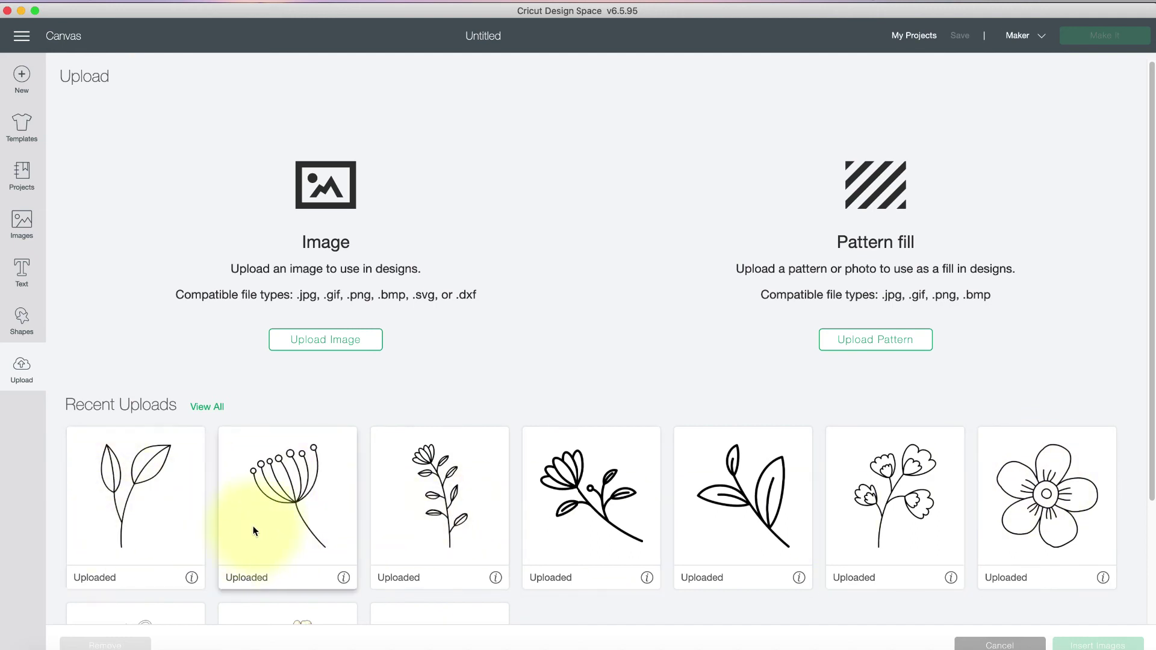
- Upload multiflowercombo1b.svg from the svg folder as a cut image
{"action": "left_click", "coordinate": [323, 339]}
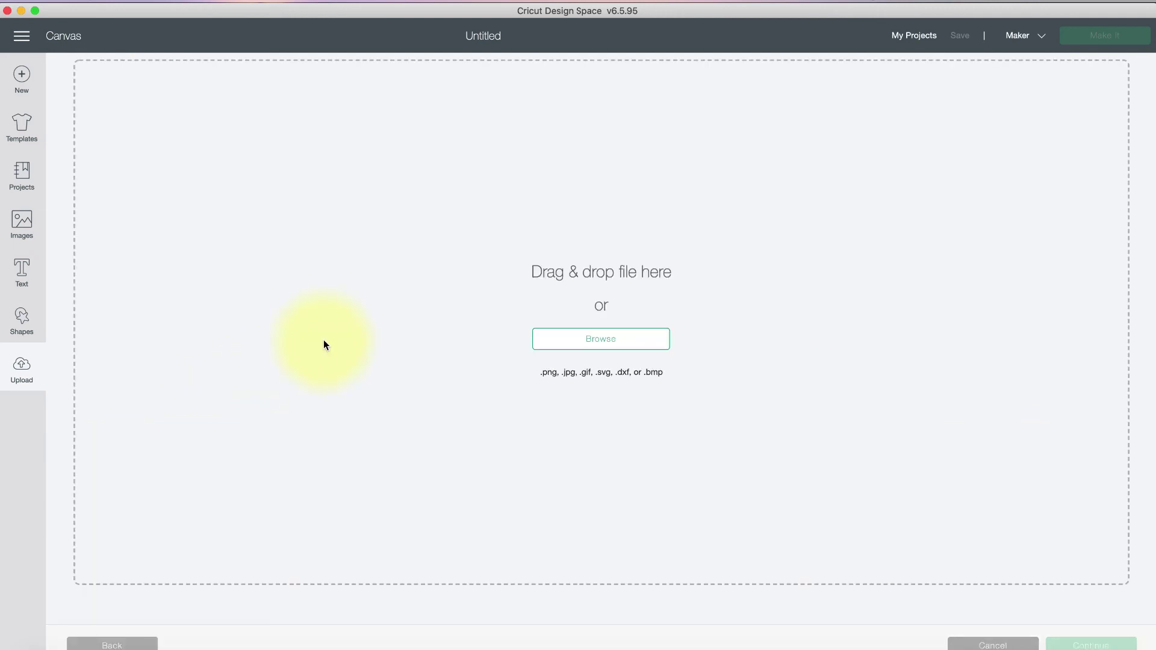
{"action": "left_click", "coordinate": [601, 340]}
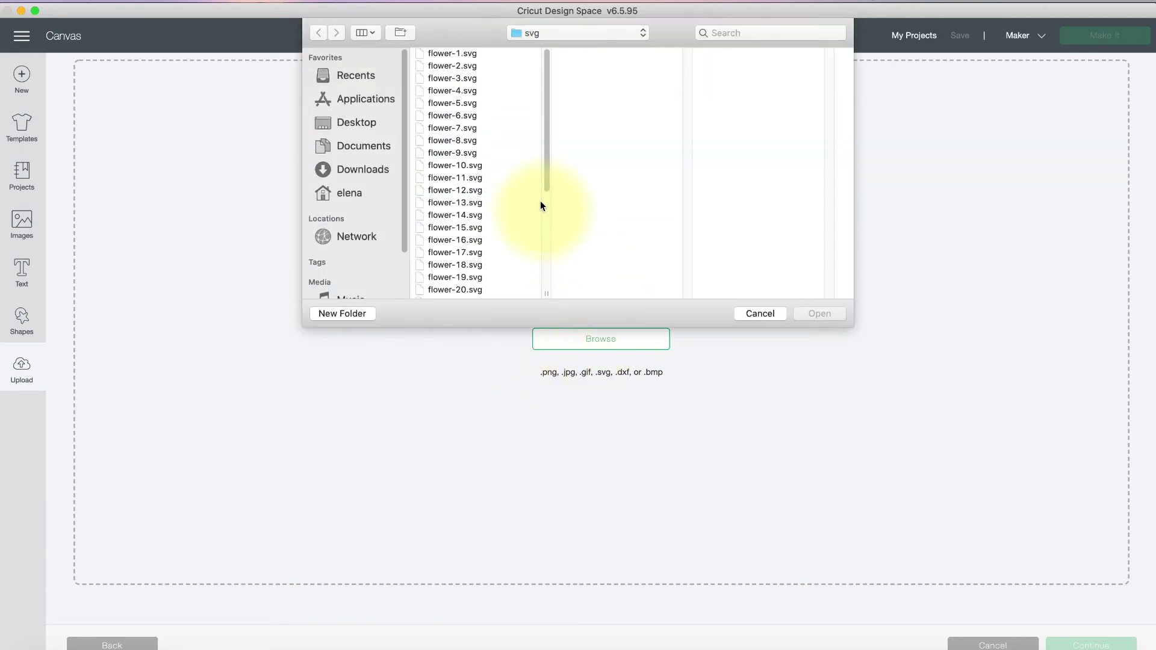
{"action": "scroll", "coordinate": [472, 168], "scroll_direction": "down", "scroll_amount": 5}
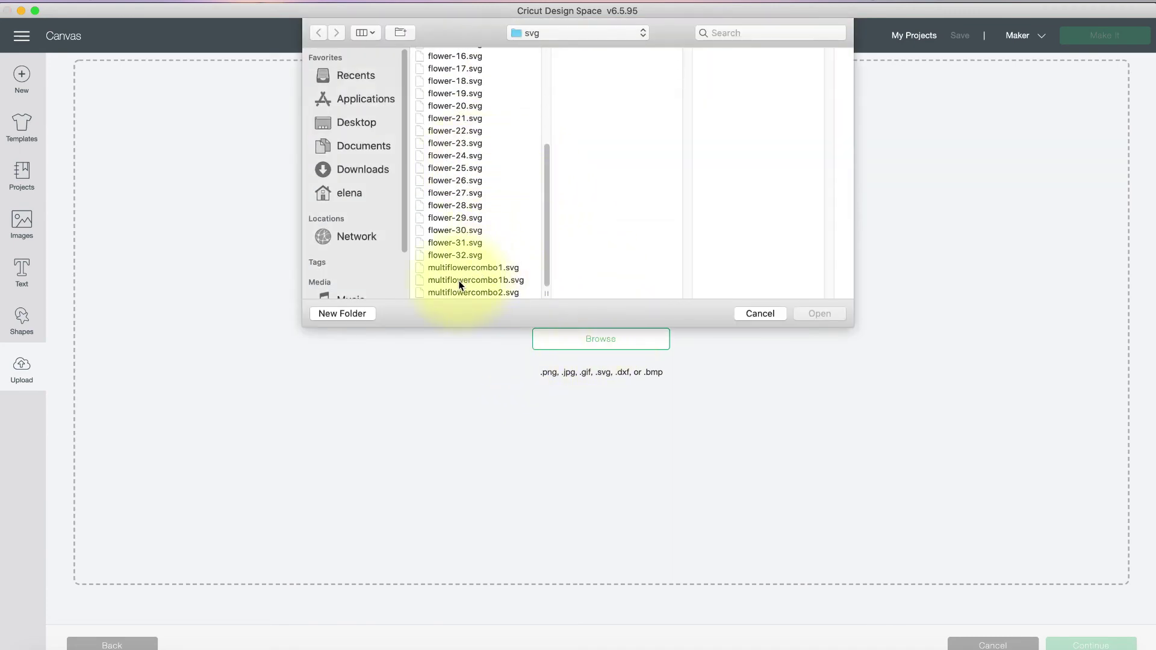
{"action": "left_click", "coordinate": [459, 281]}
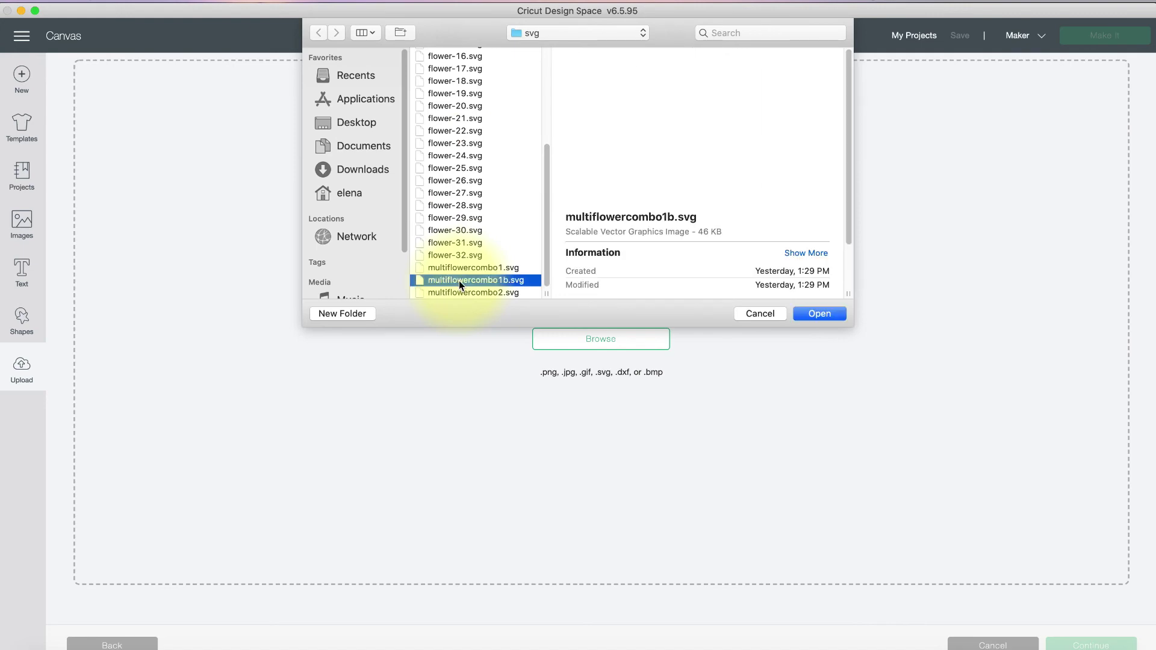
{"action": "left_click", "coordinate": [818, 314]}
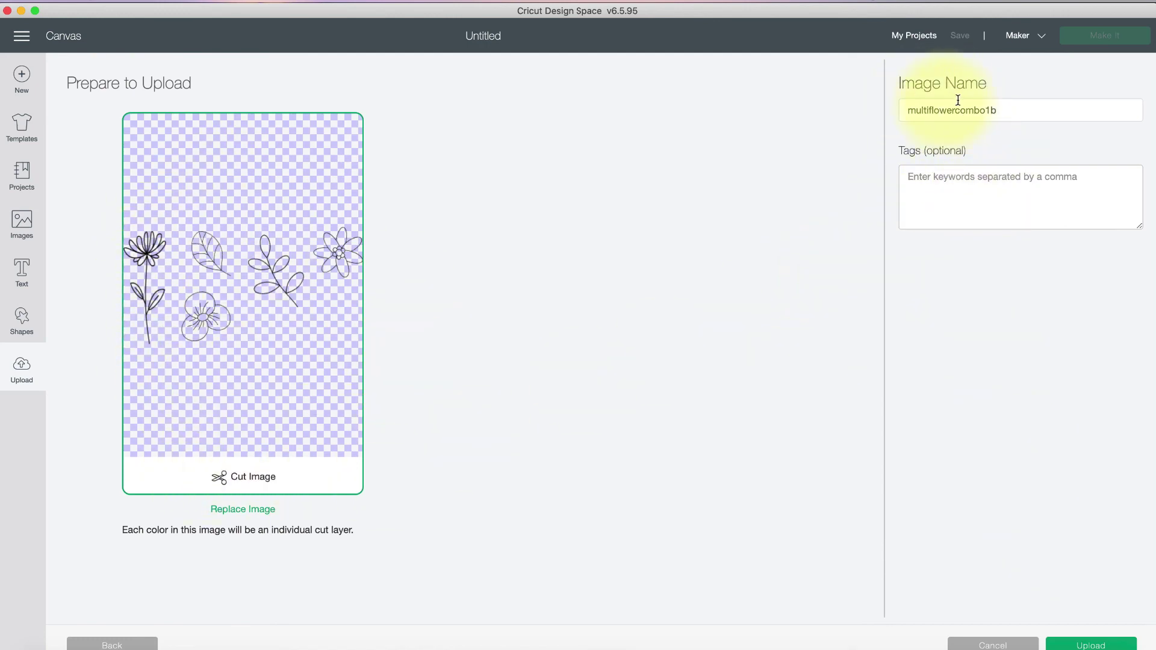
{"action": "left_click", "coordinate": [1087, 645]}
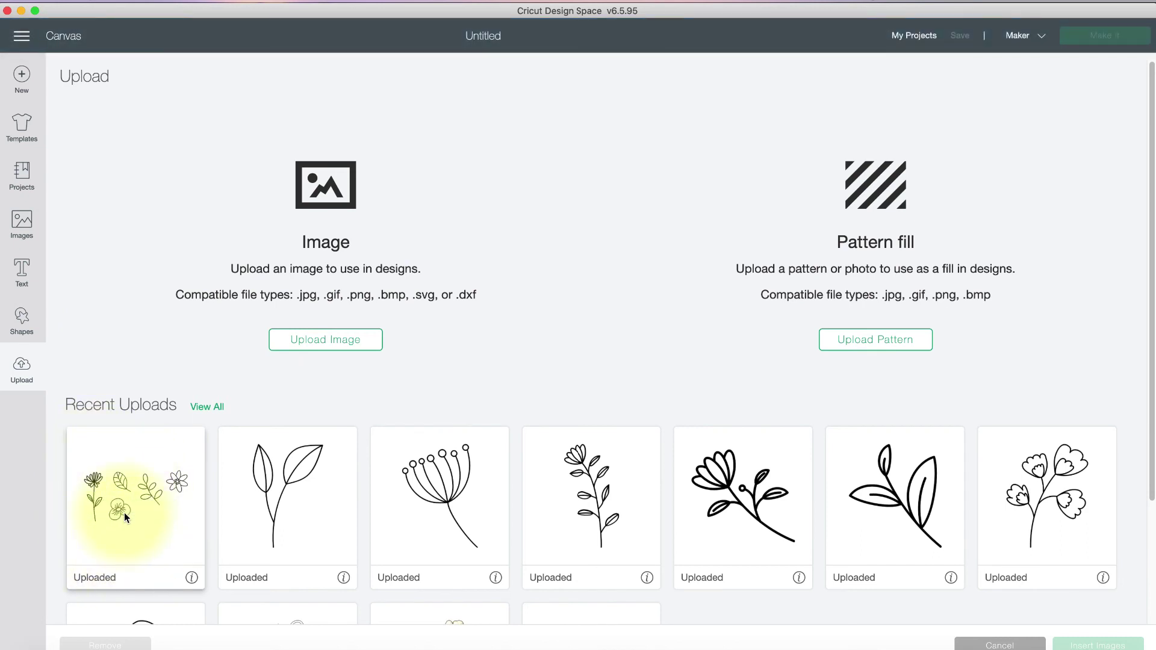
- Select the multiflowercombo1b thumbnail at the front of Recent Uploads
{"action": "left_click", "coordinate": [125, 516]}
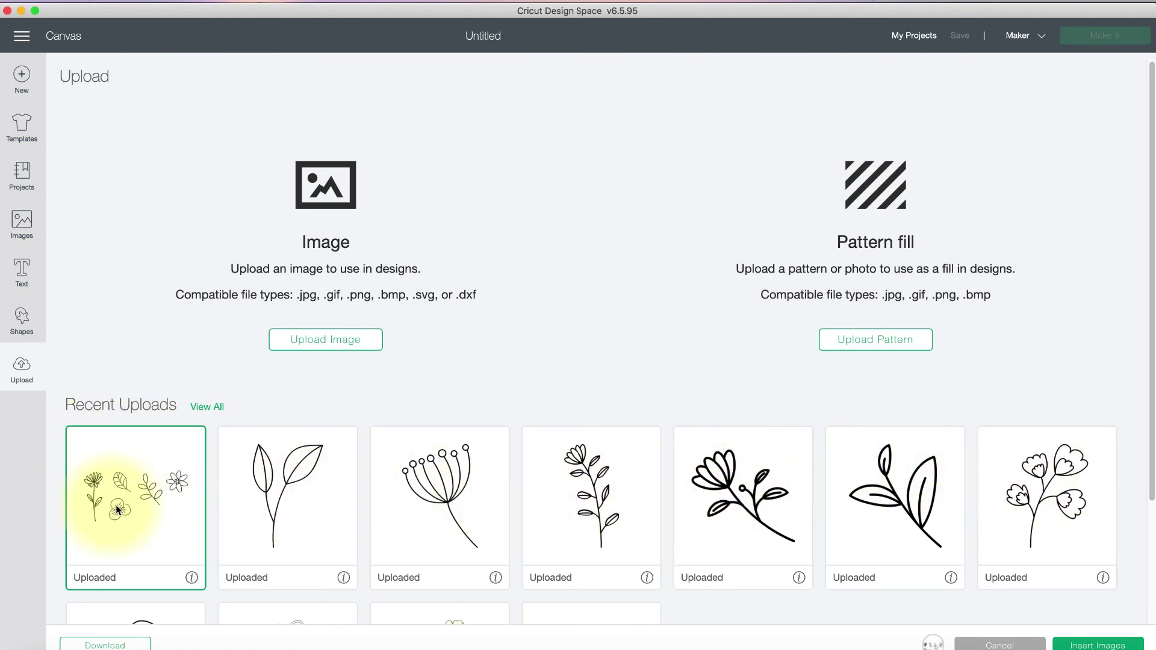
- Insert the multiflowercombo1b image, move it to the upper left, and ungroup it into five layers
{"action": "left_click", "coordinate": [1061, 637]}
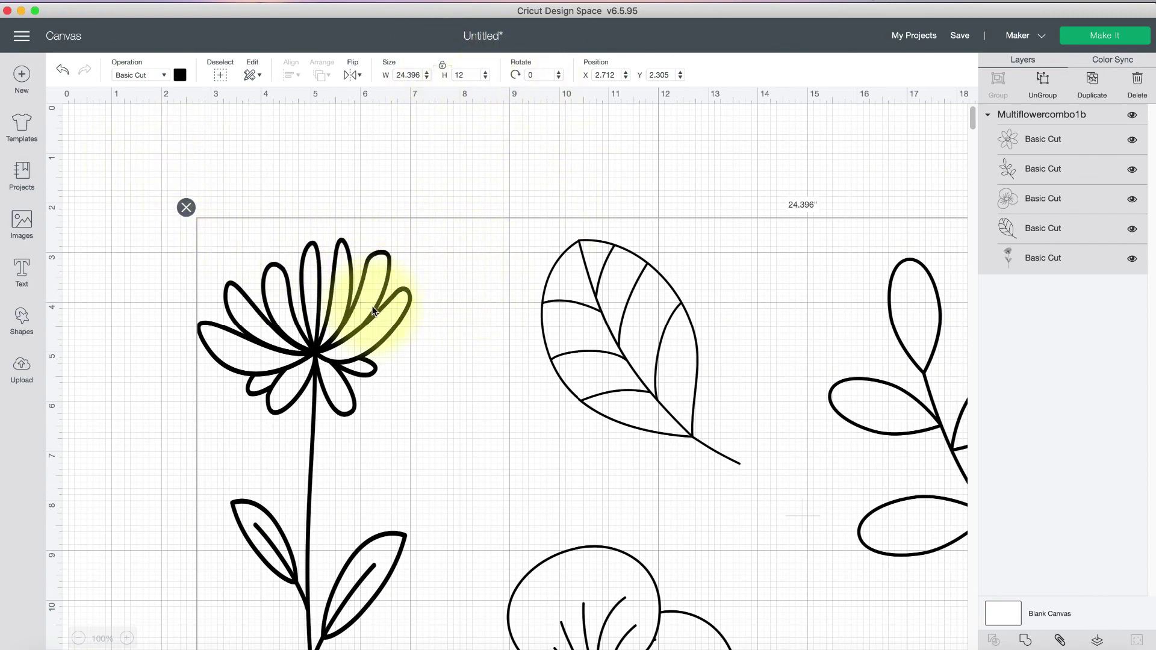
{"action": "left_click_drag", "start_coordinate": [361, 305], "coordinate": [268, 266]}
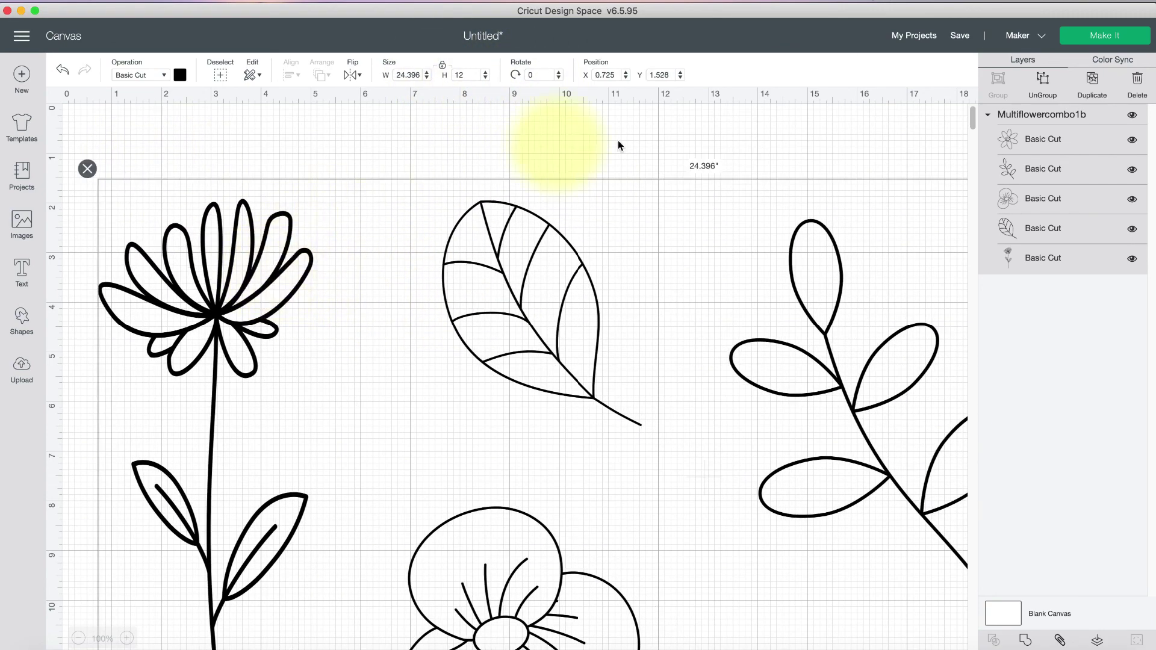
{"action": "left_click", "coordinate": [1042, 83]}
{"action": "left_click", "coordinate": [519, 243]}
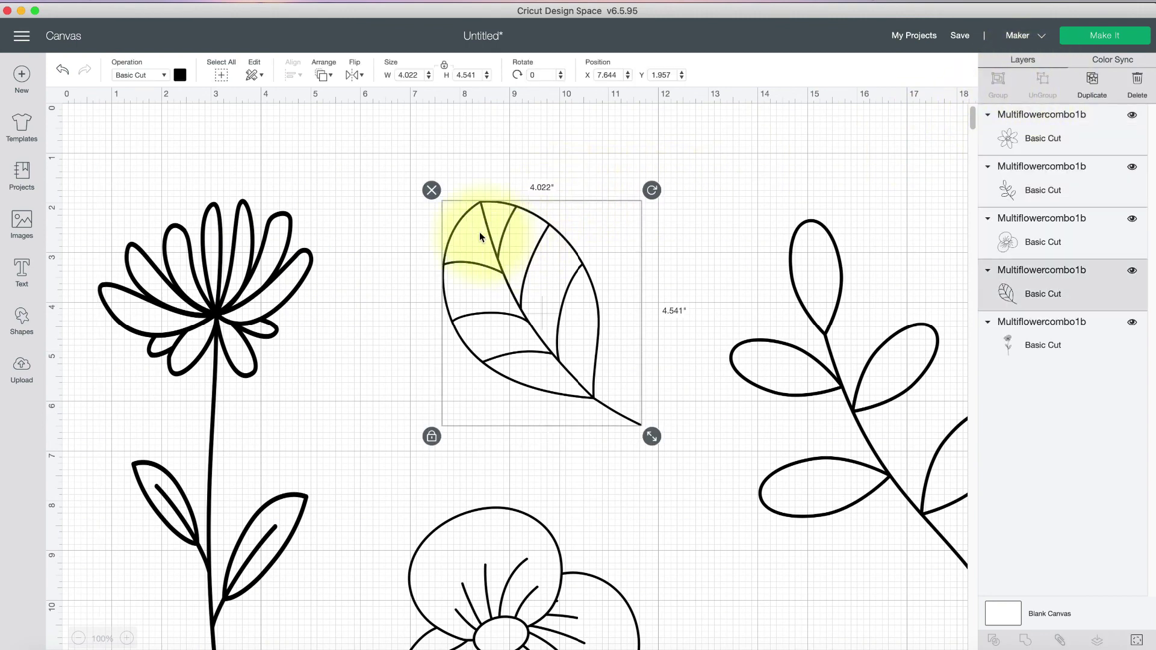
{"action": "left_click", "coordinate": [362, 270]}
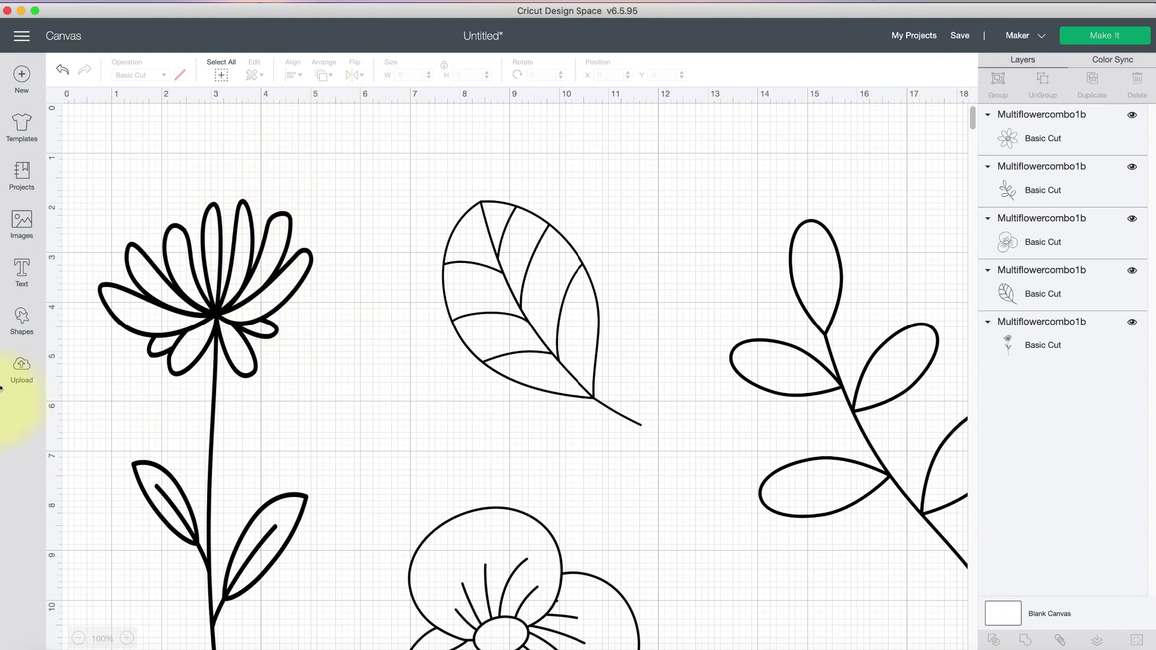
- Go back to the Upload page from the left sidebar
{"action": "left_click", "coordinate": [18, 370]}
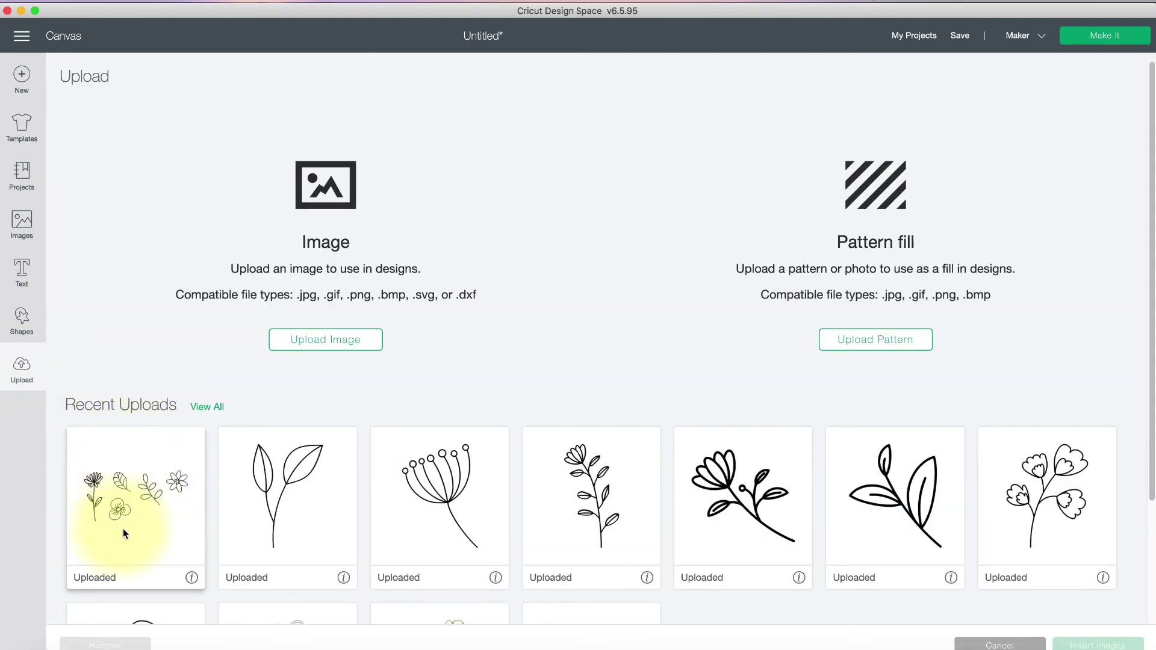